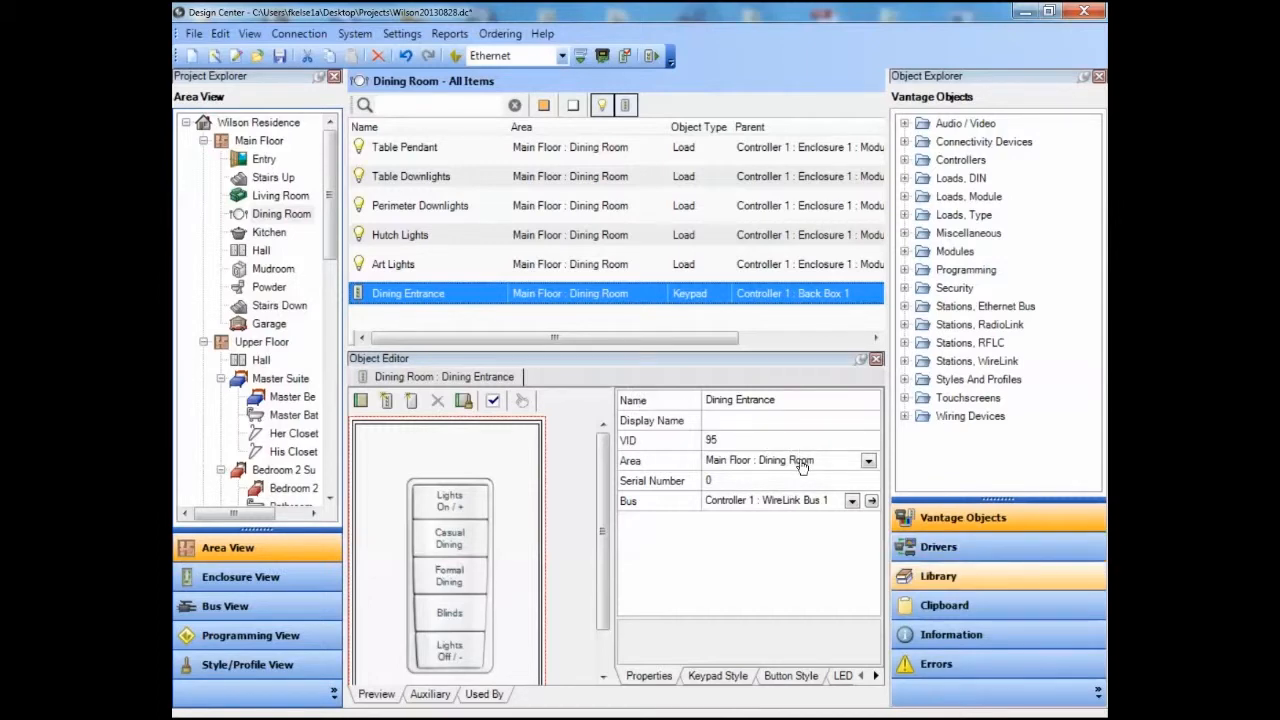
Show the library's ready-made button programs in the Basics folder of My Programming.
click(940, 576)
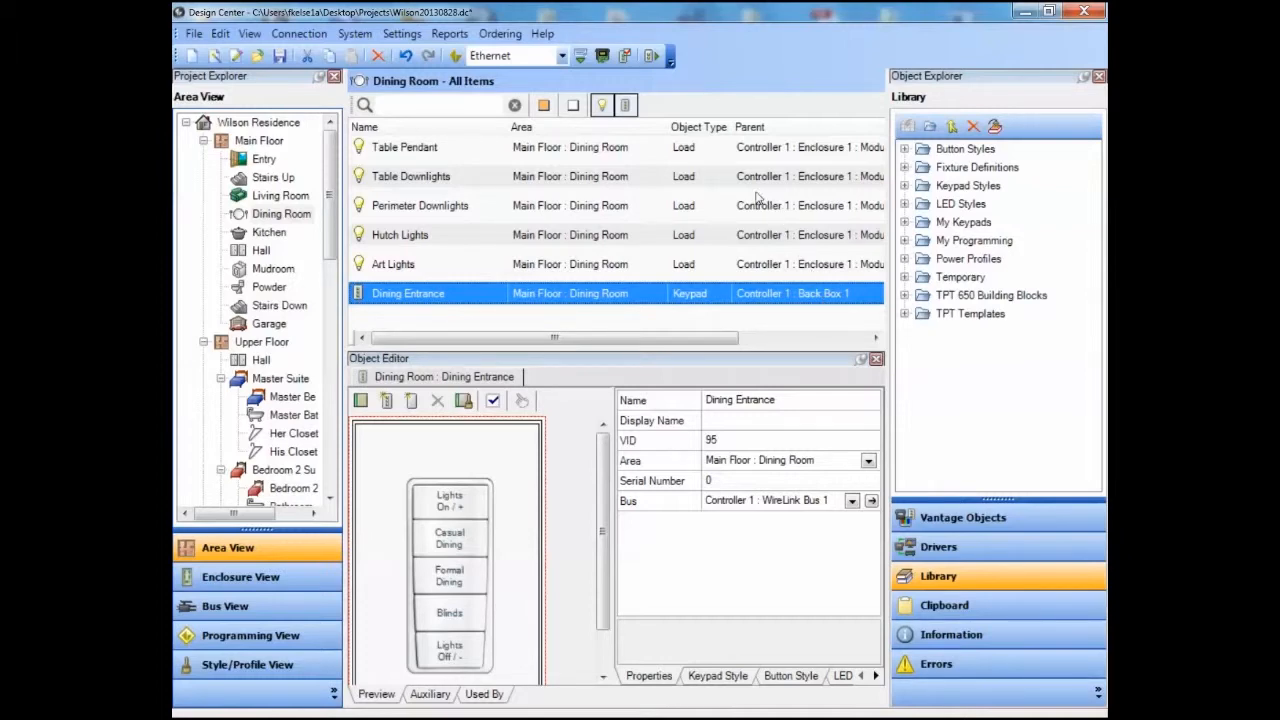
click(904, 240)
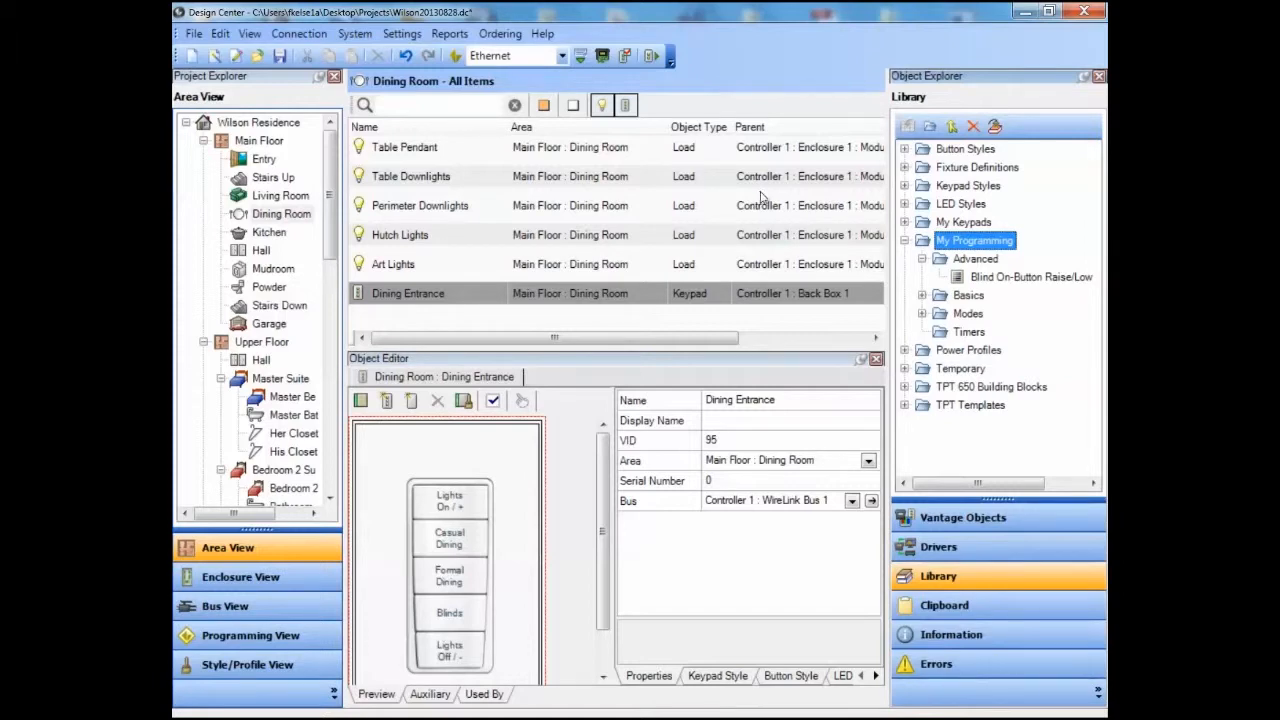
click(922, 296)
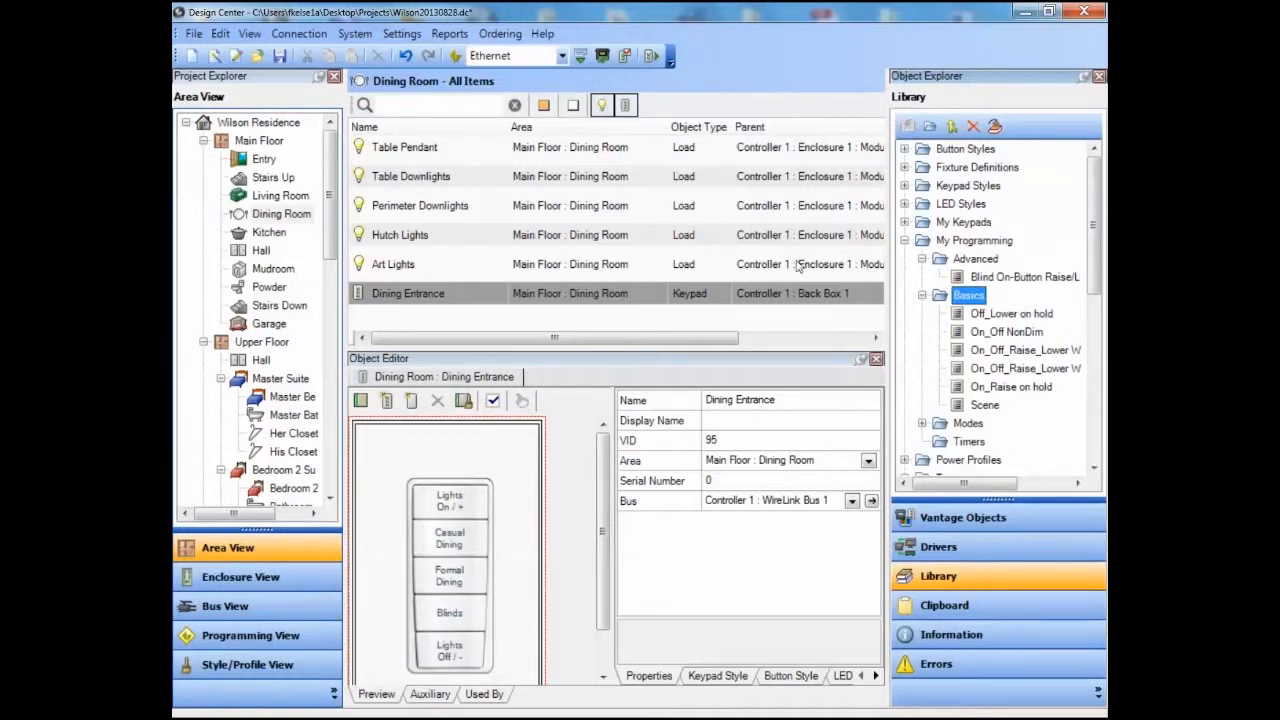
Assign the On_Raise on hold program to the Dining Entrance keypad's Lights On button, labelled Dining, with all Dining Room loads.
click(402, 412)
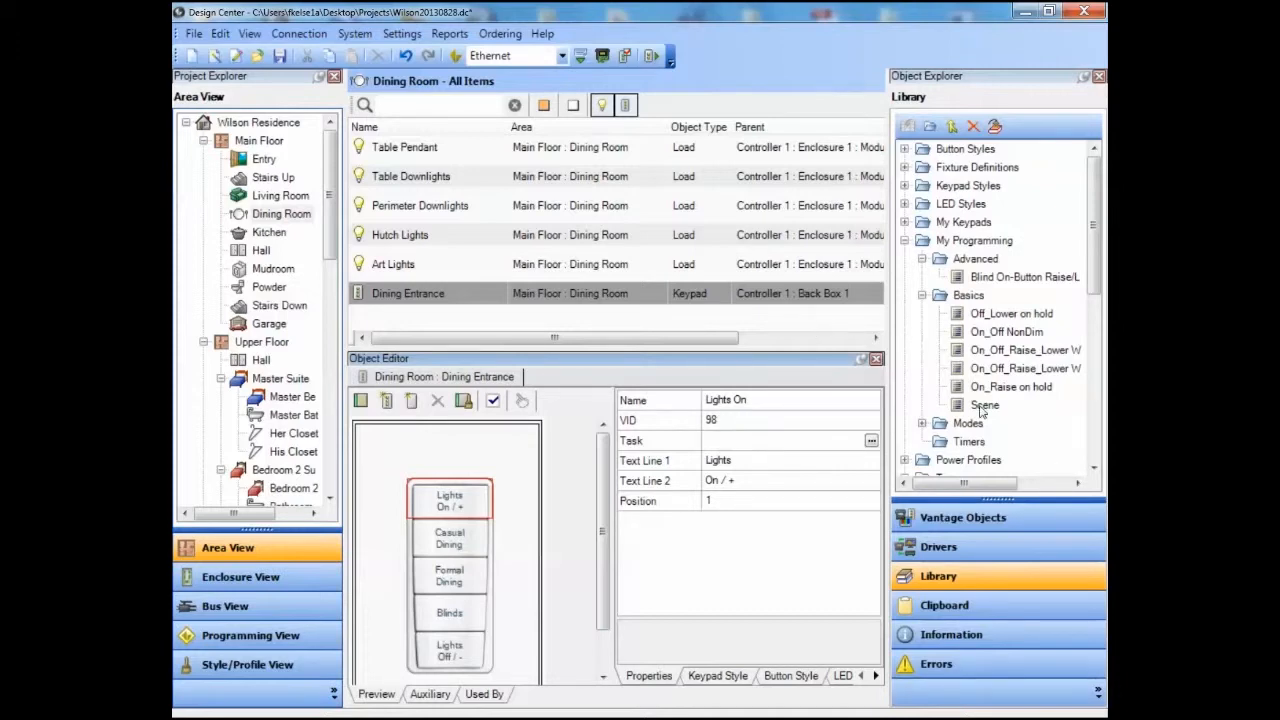
drag(1010, 386, 476, 504)
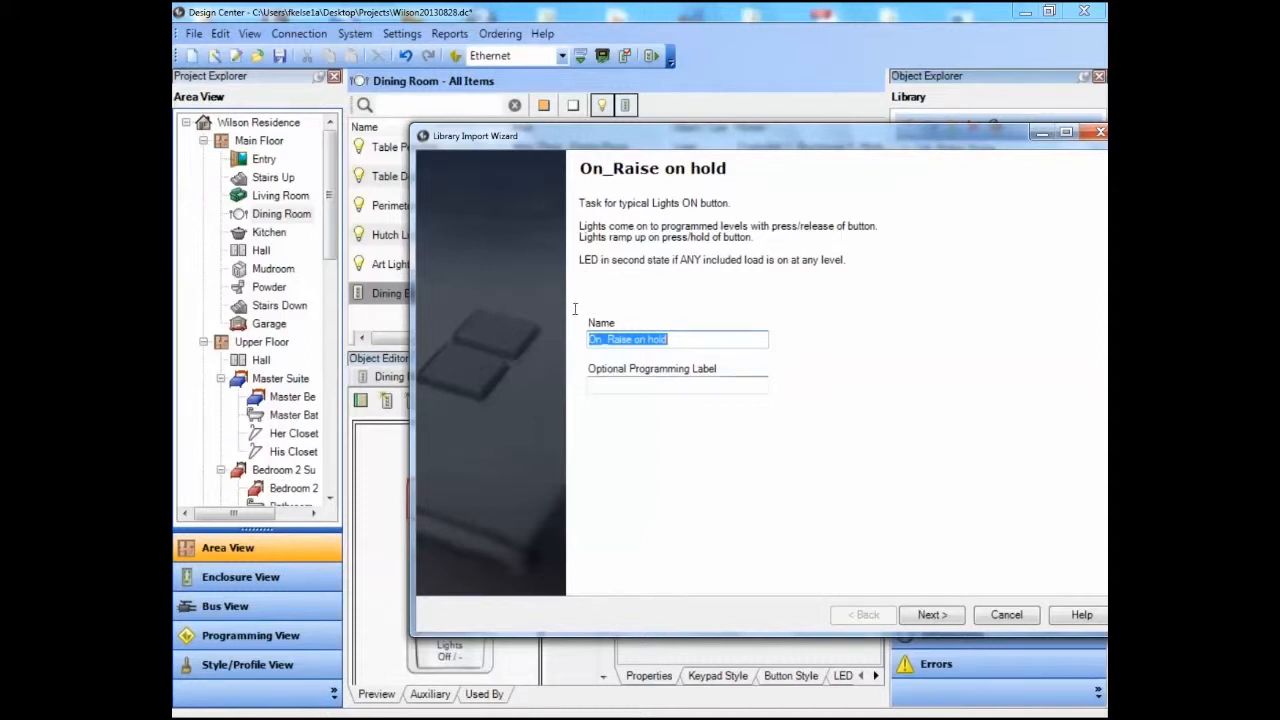
key(Tab)
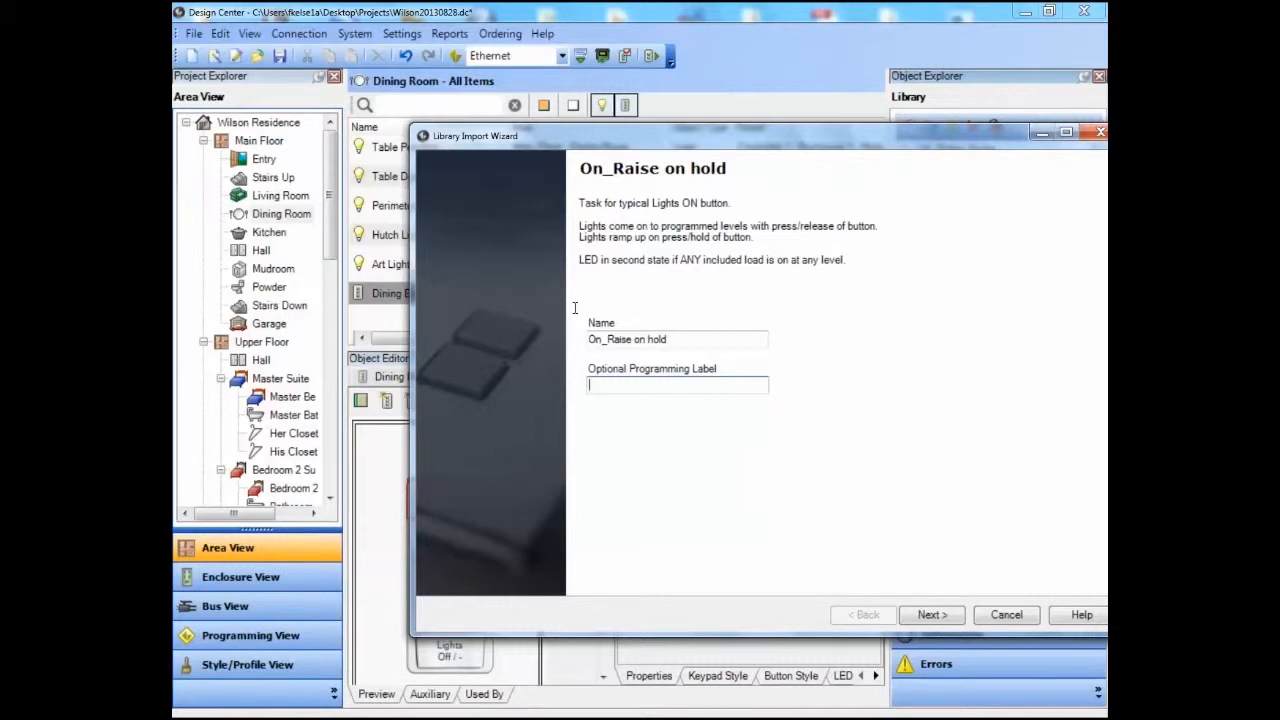
text(Dining)
key(Return)
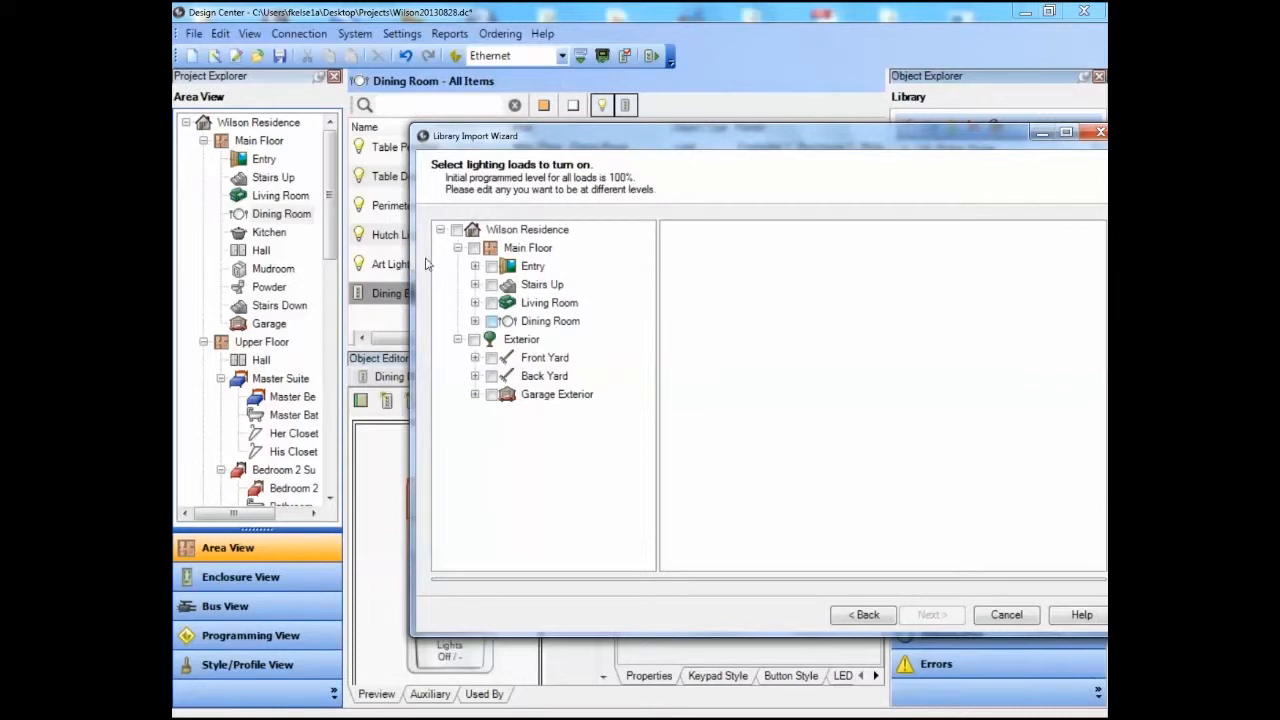
click(491, 321)
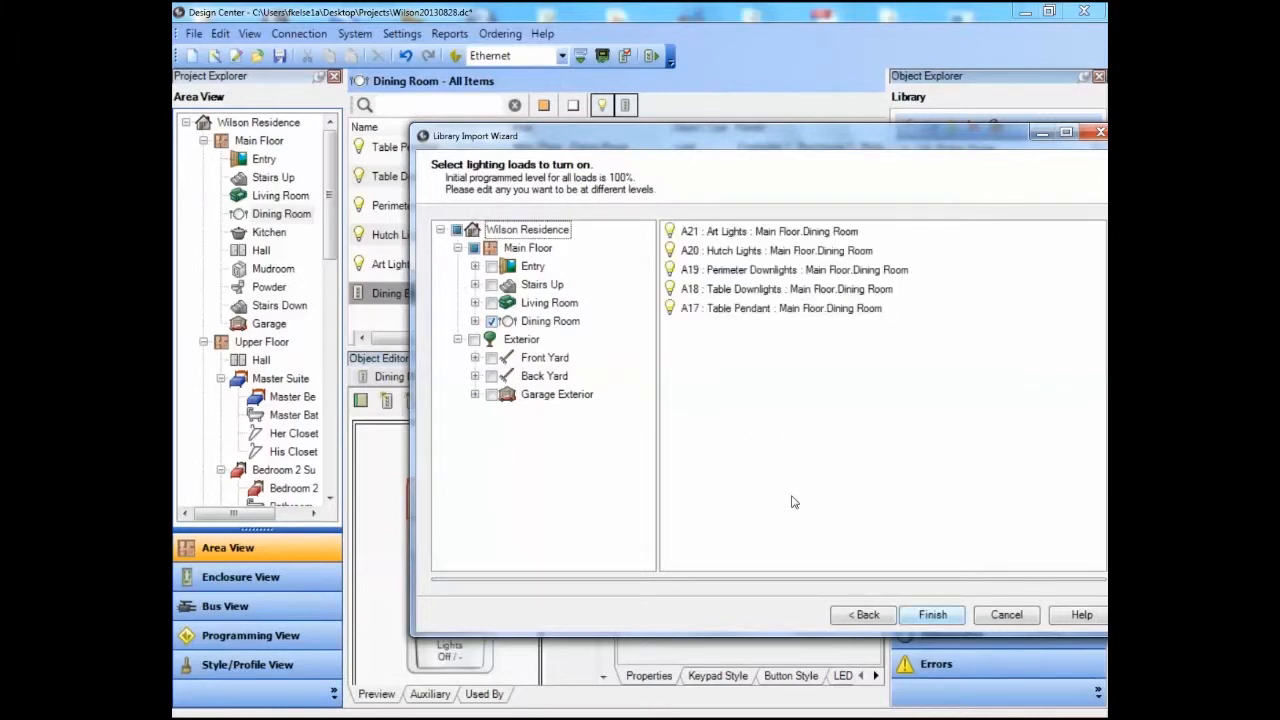
click(932, 615)
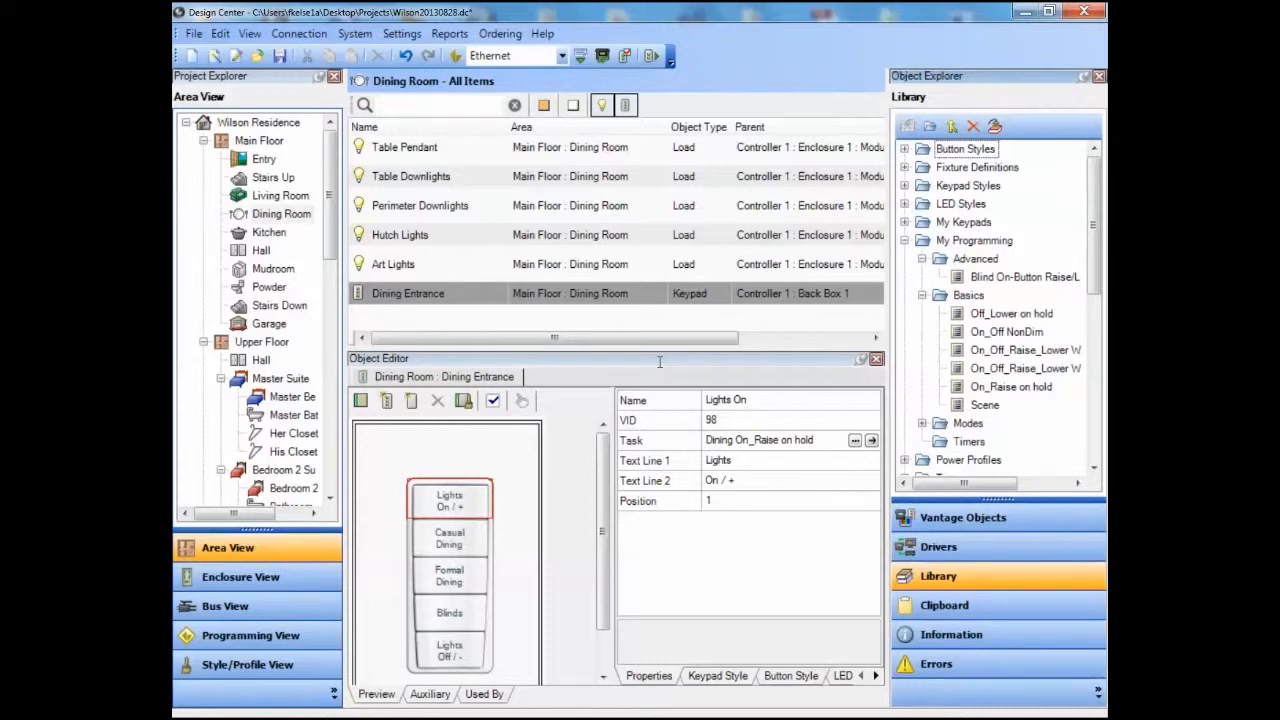
Assign the On_Raise on hold program to the Living Room Entrance keypad's Lights On button, labelled Living Room, with all Living Room loads.
click(278, 198)
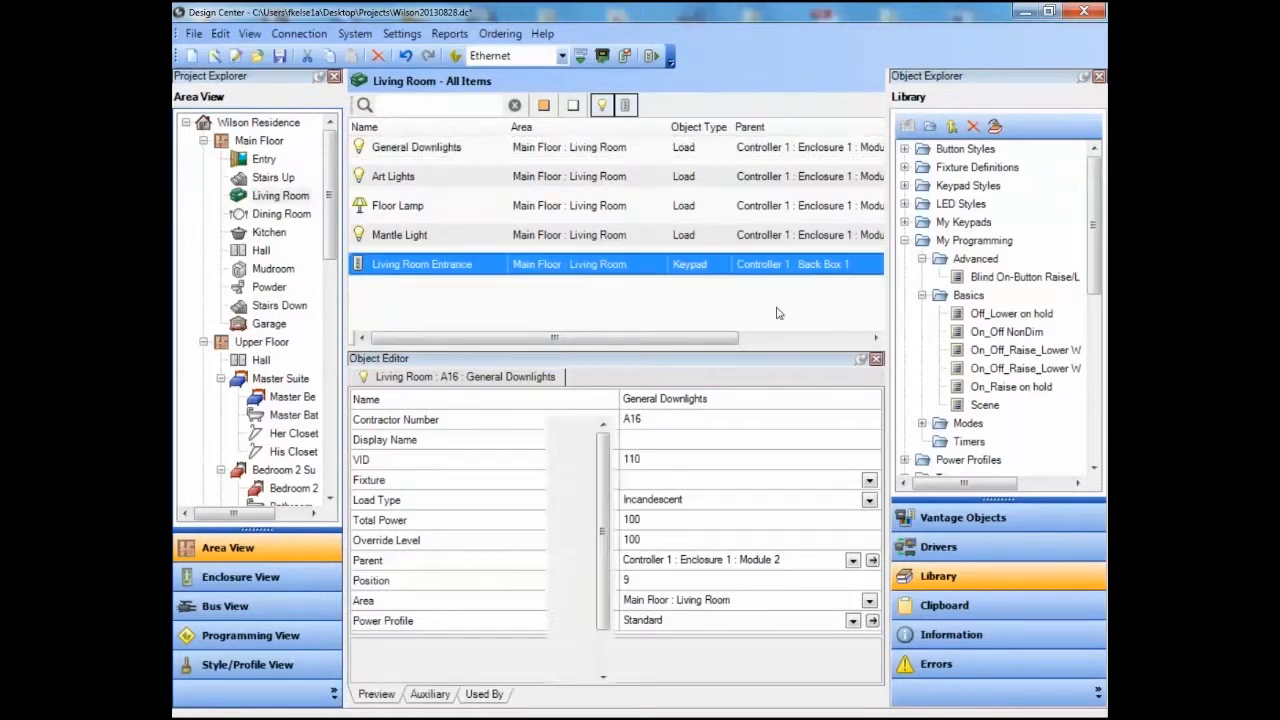
drag(1011, 386, 420, 421)
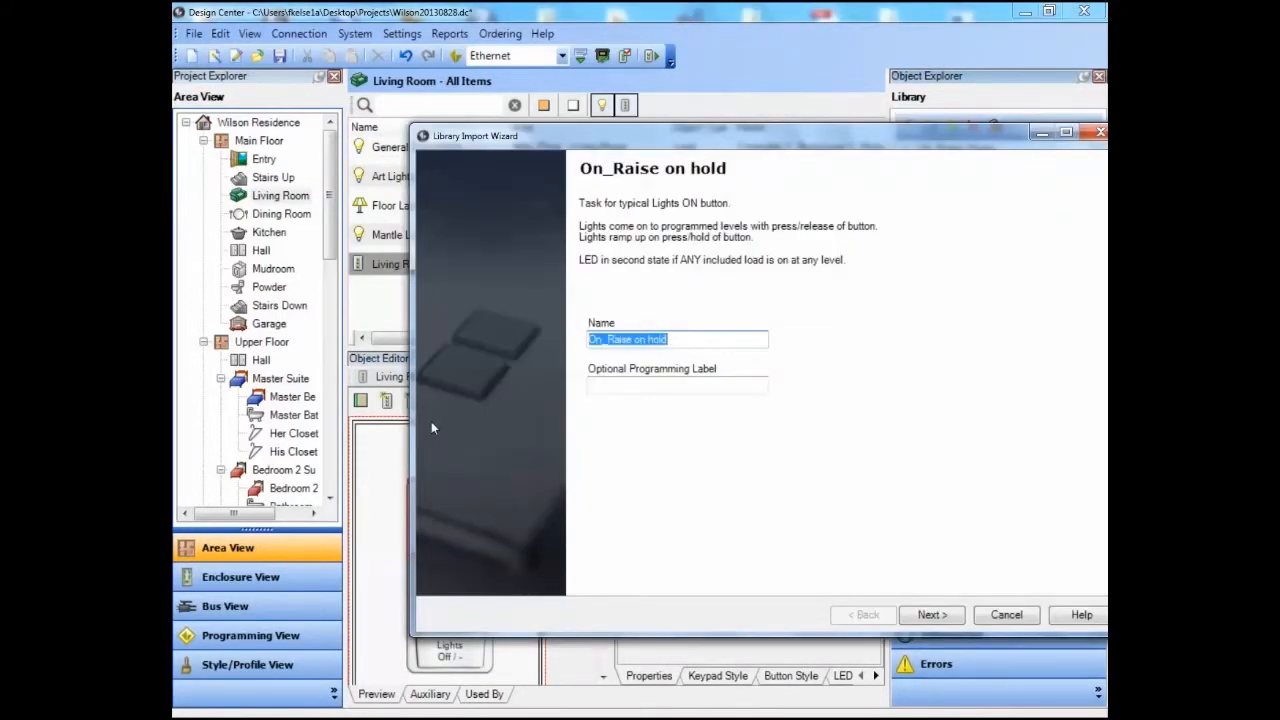
key(Tab)
text(Living Room)
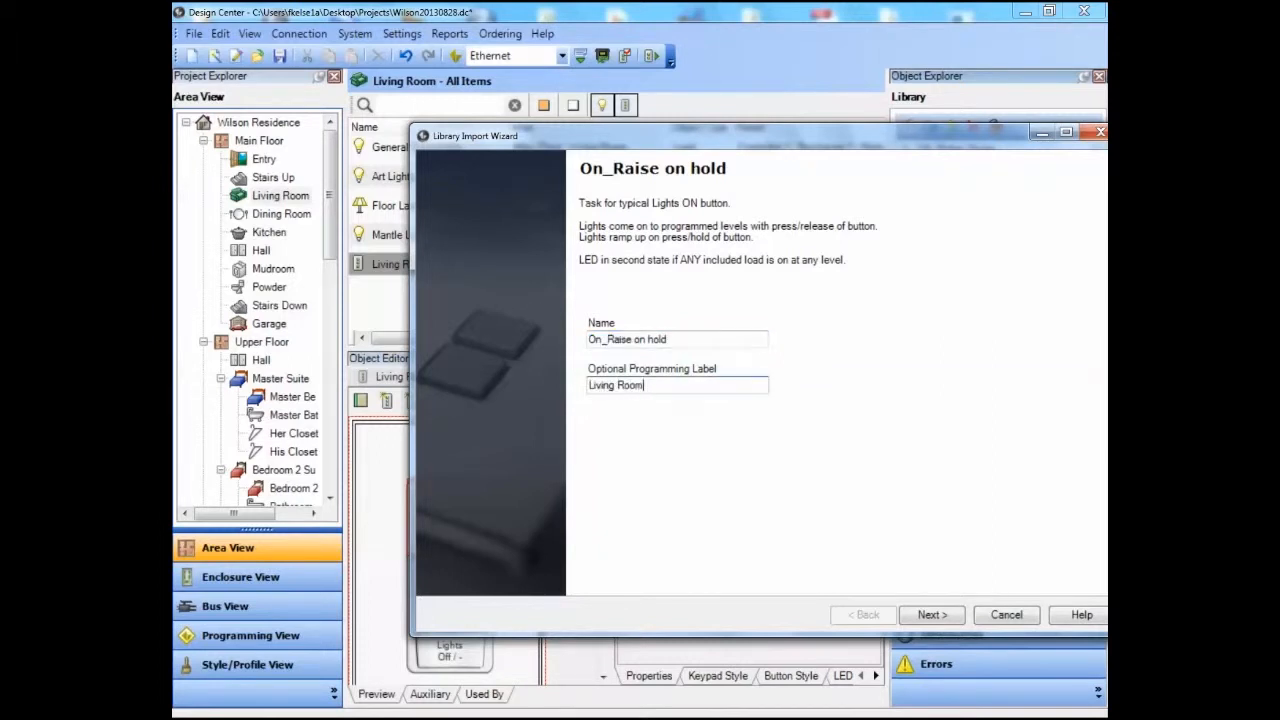
key(Return)
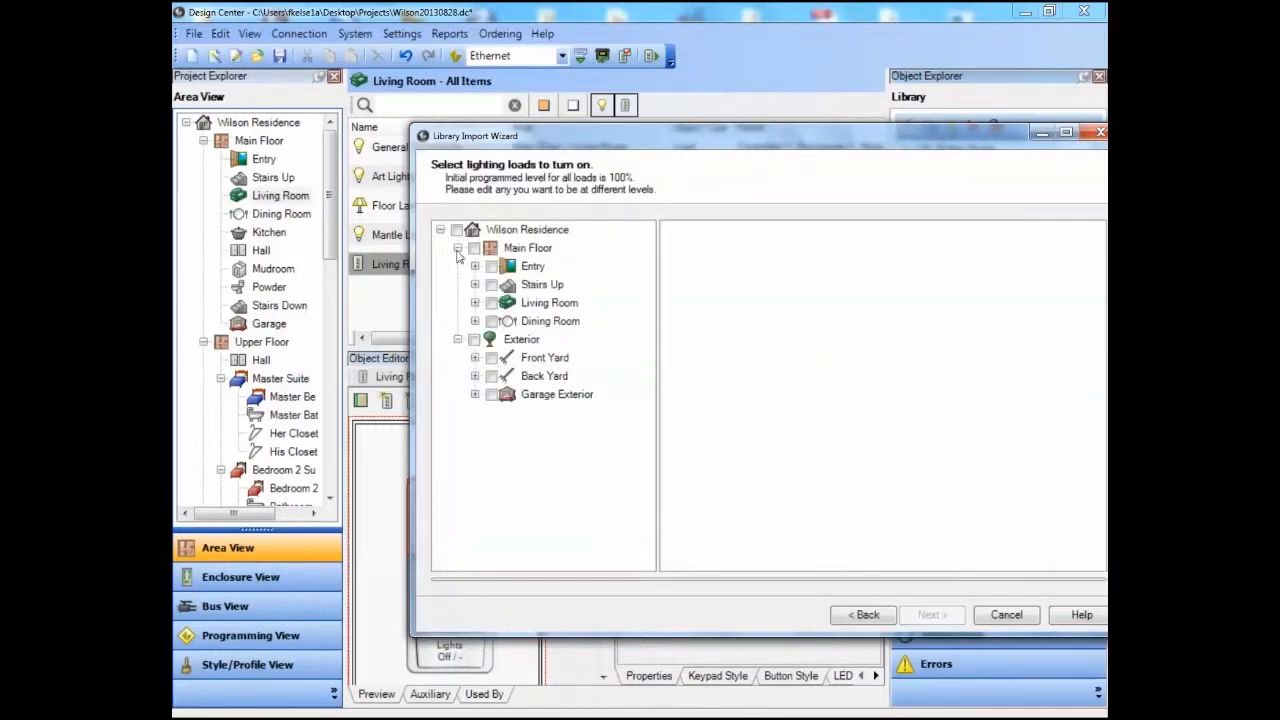
click(491, 302)
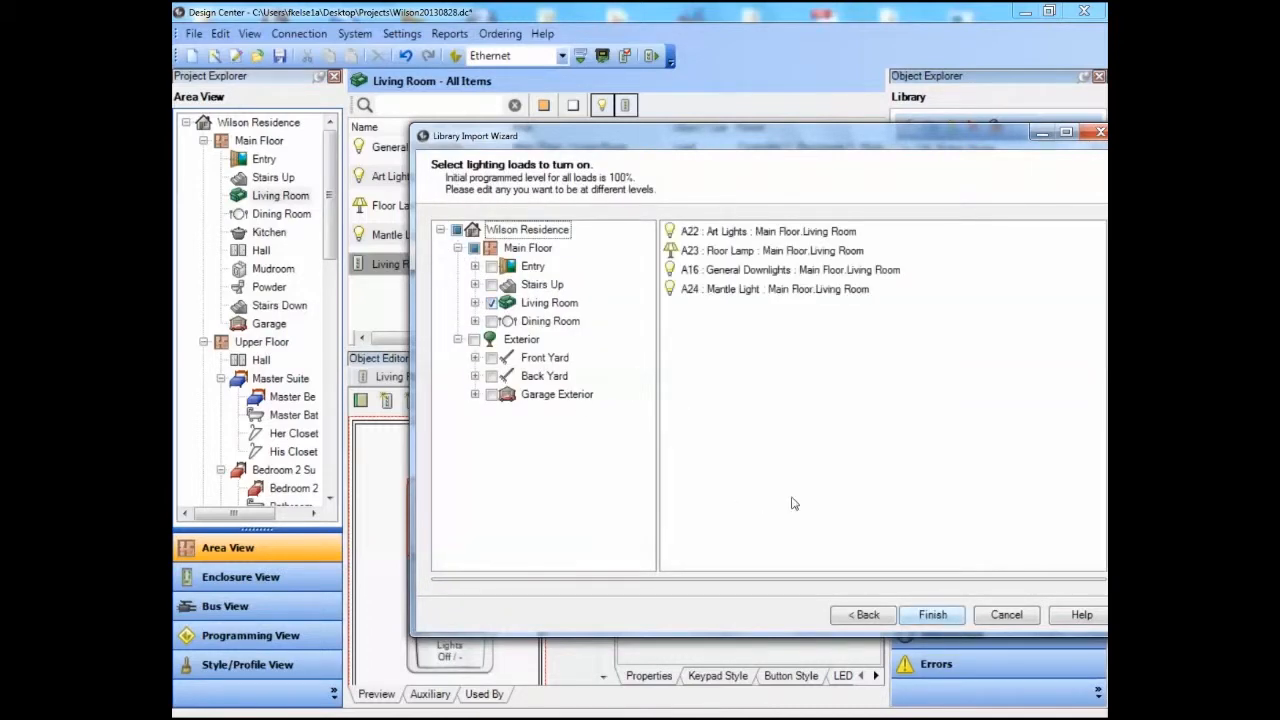
click(946, 622)
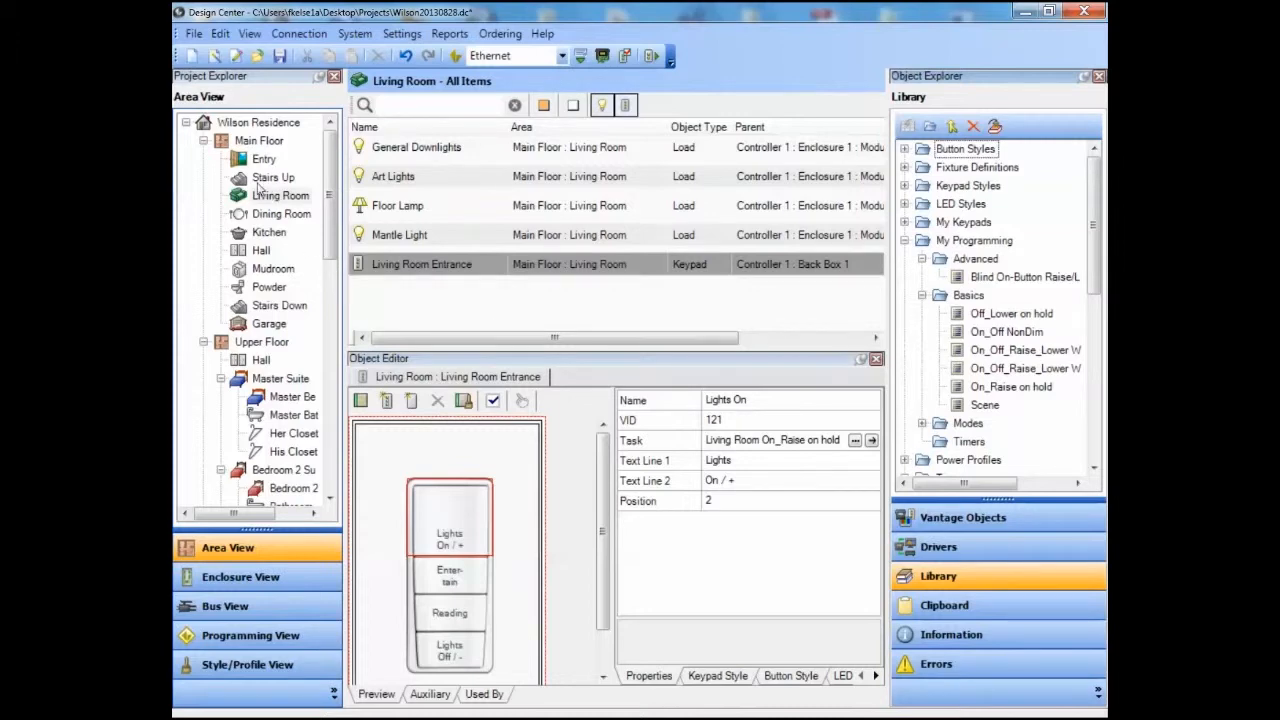
Assign the Off_Lower on hold program to the Dining Entrance keypad's Lights Off button, labelled Dining, with all Dining Room loads.
click(281, 214)
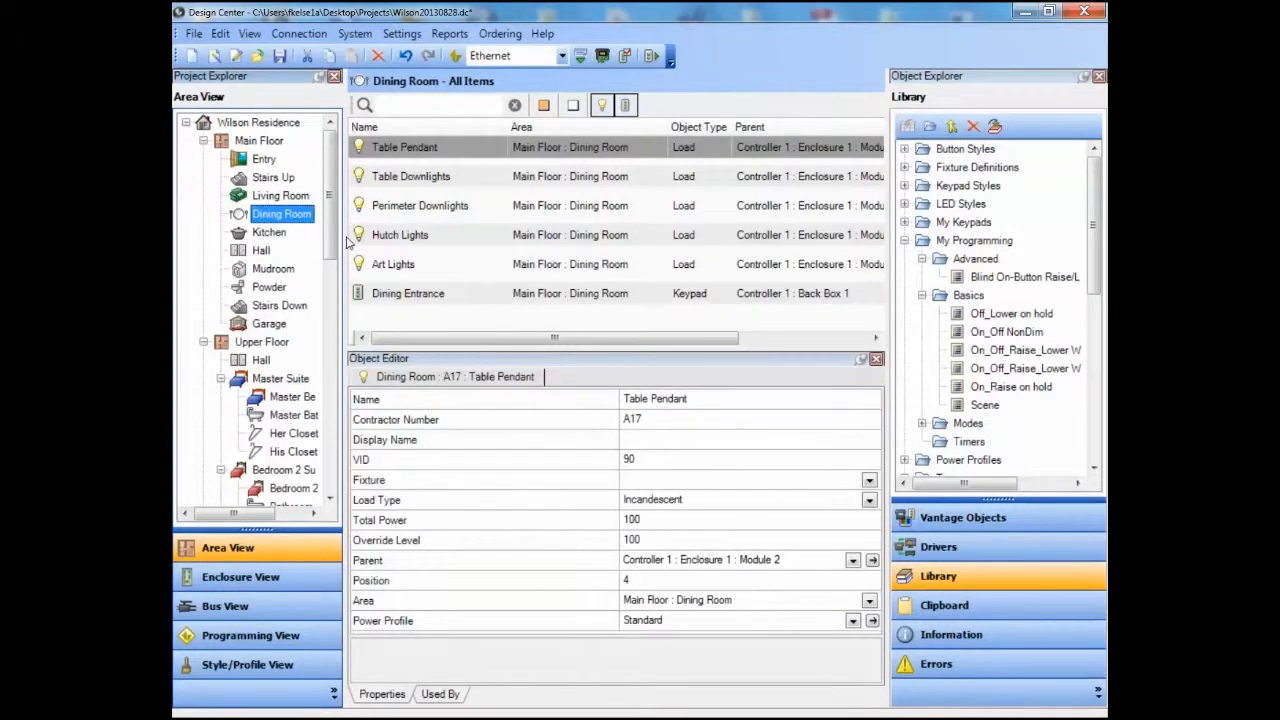
click(392, 296)
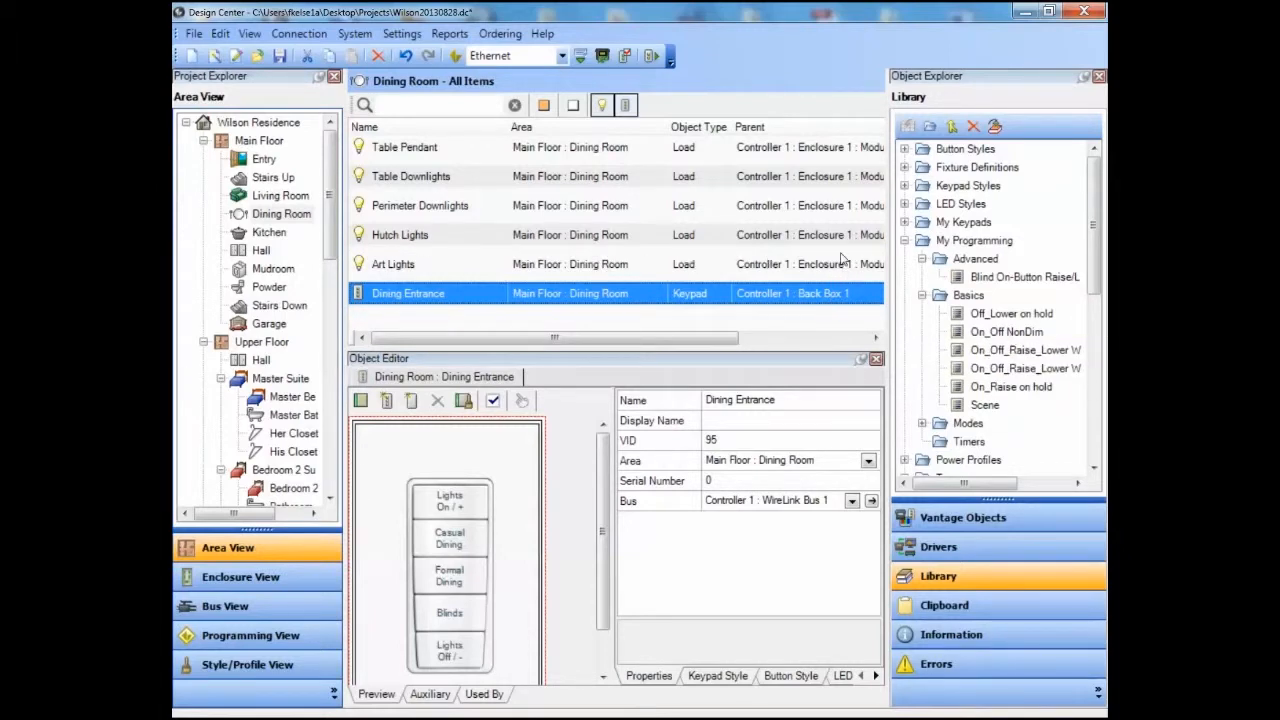
drag(1010, 317, 446, 648)
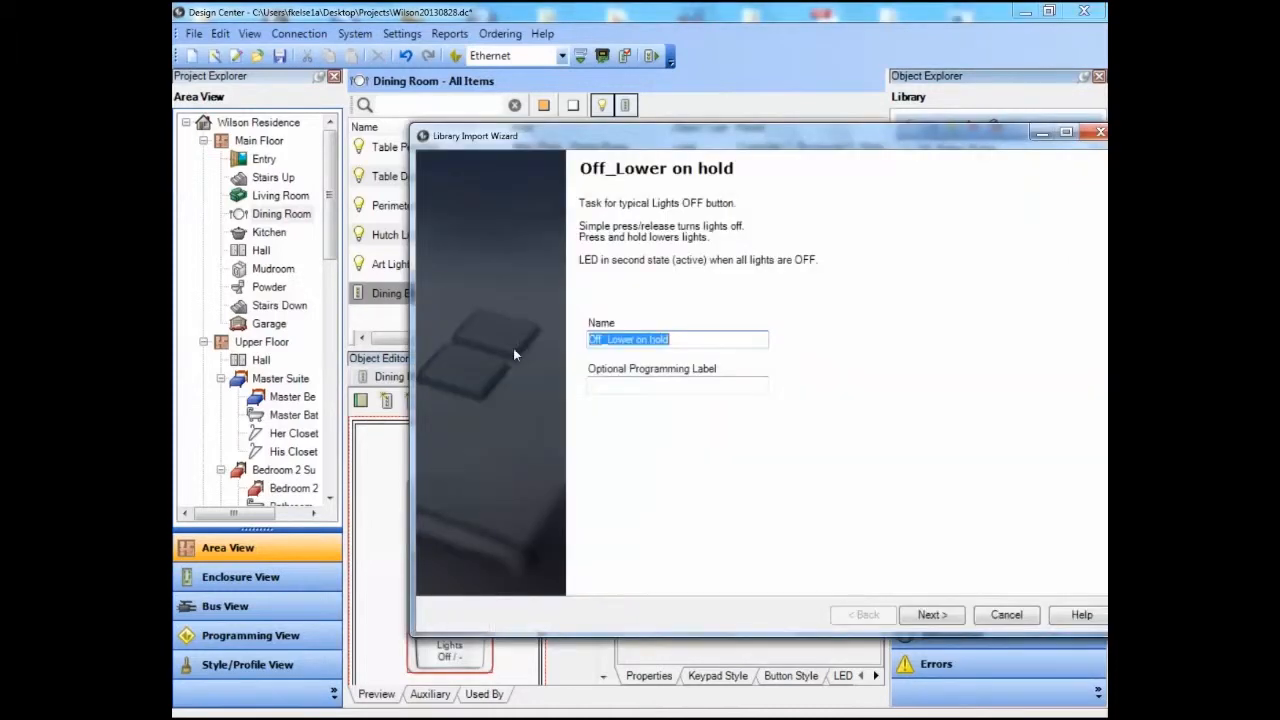
key(Tab)
text(Din)
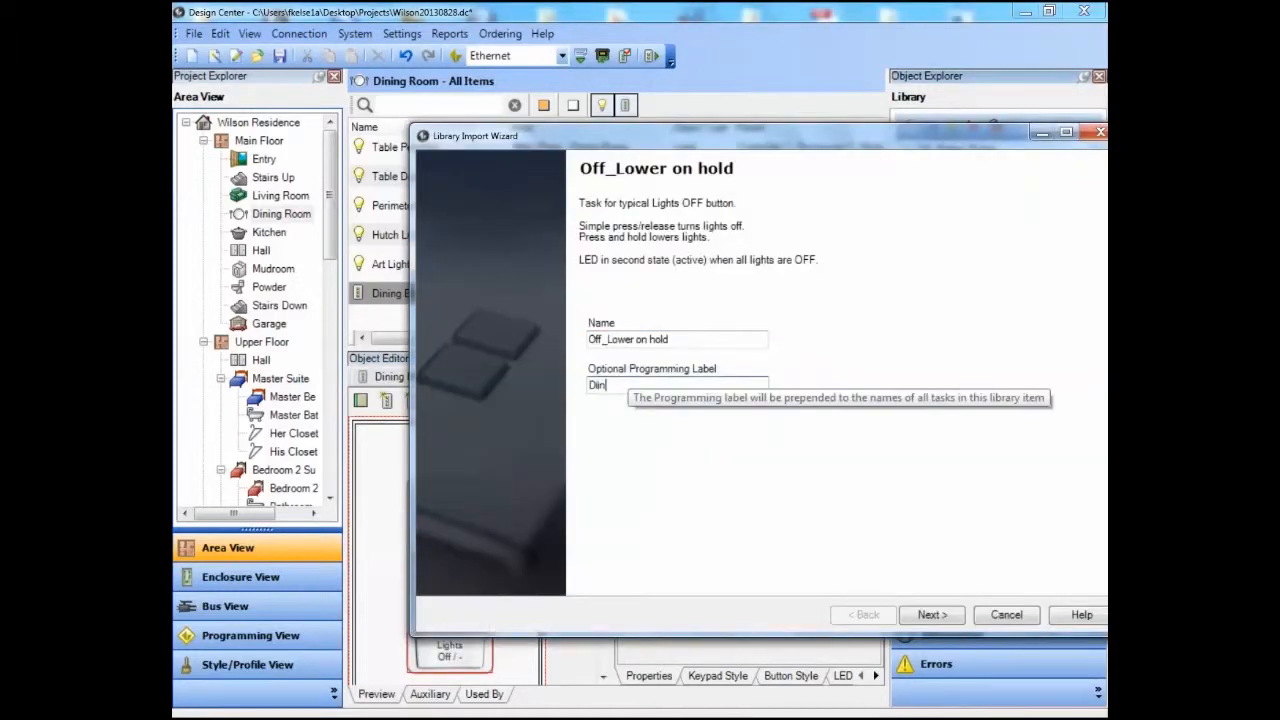
text(ing)
right_click(625, 383)
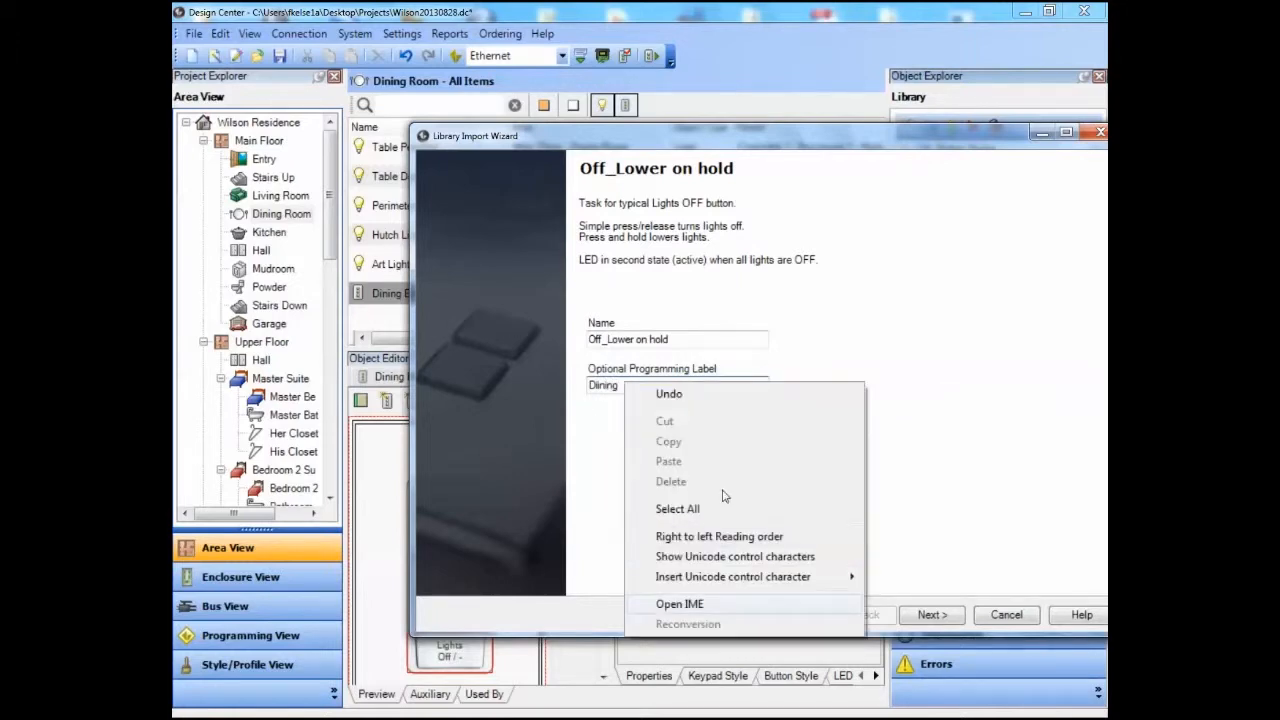
click(932, 614)
click(491, 321)
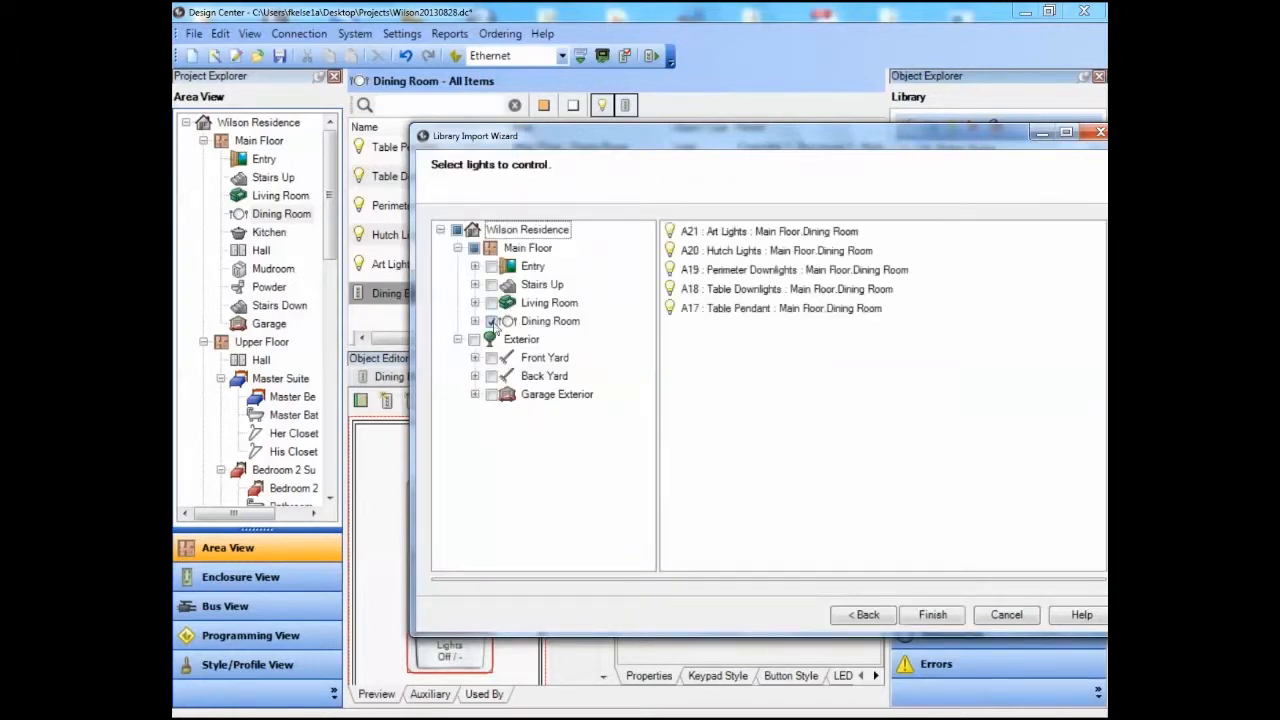
key(Return)
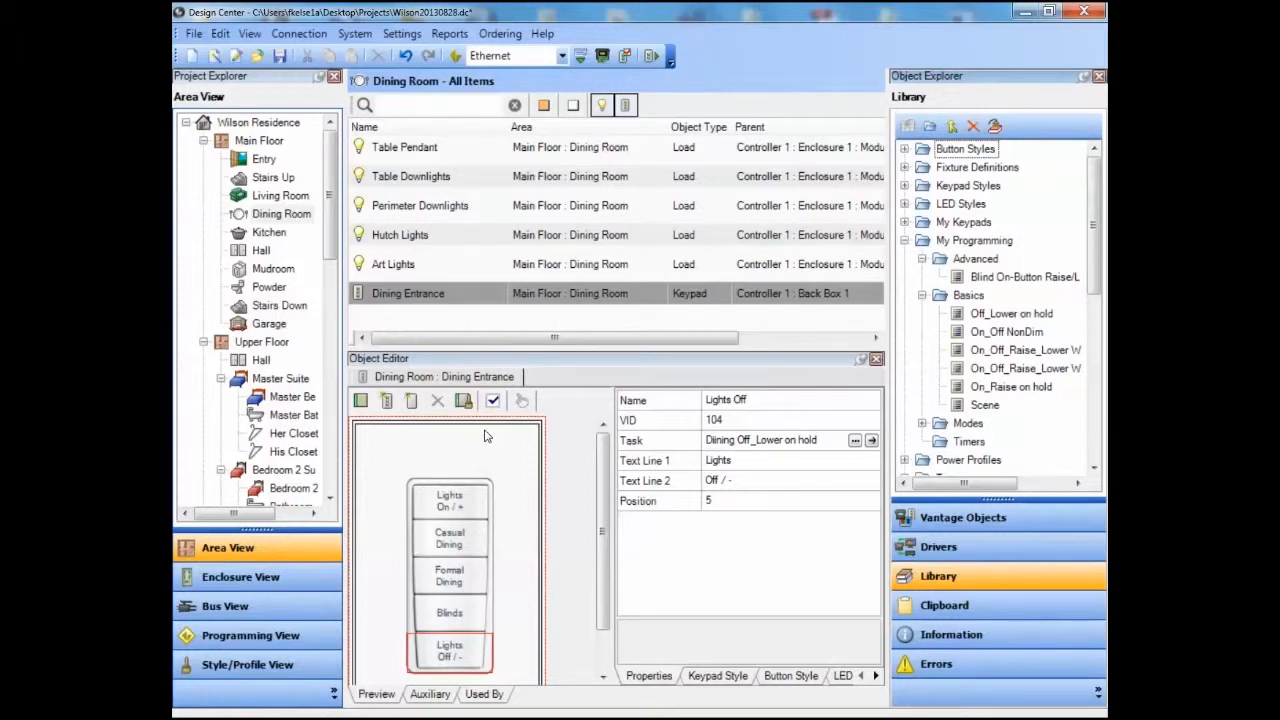
Assign the Scene program to the keypad's Casual Dining button, labelled Casual Dining, including all Dining Room loads.
click(464, 540)
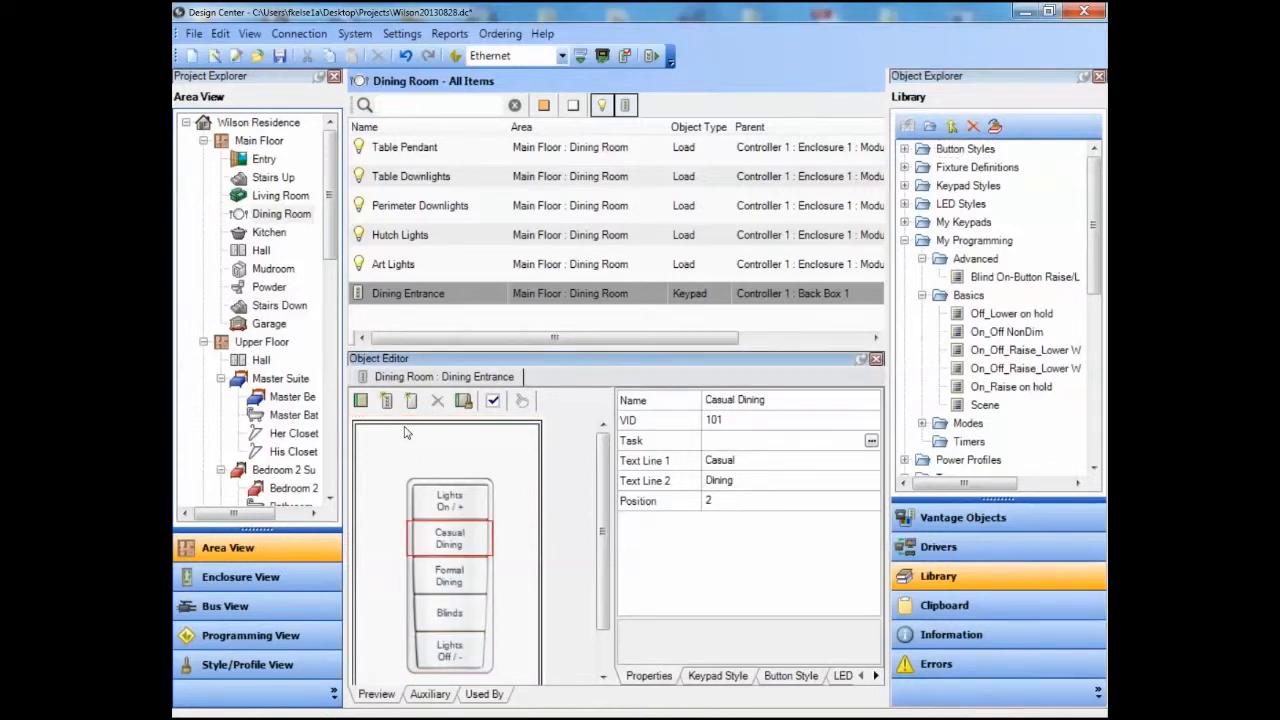
drag(990, 405, 412, 447)
key(Tab)
text(Casual Dining)
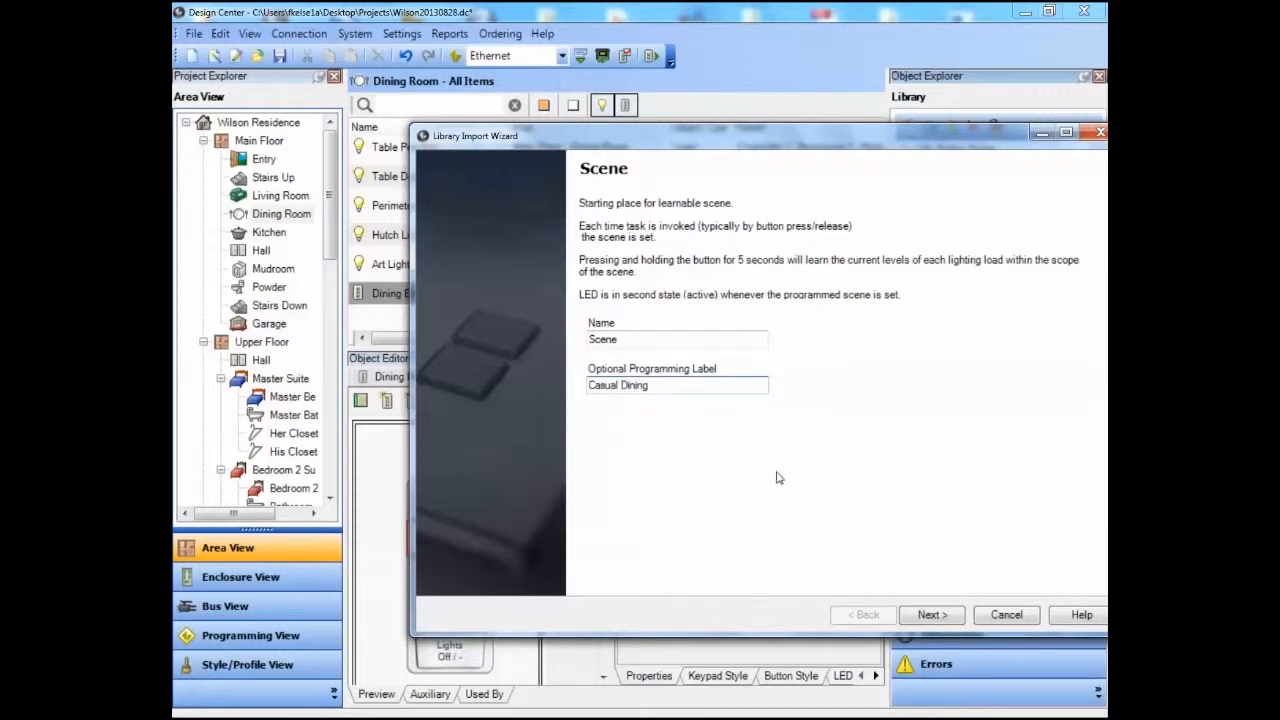
key(Return)
click(491, 321)
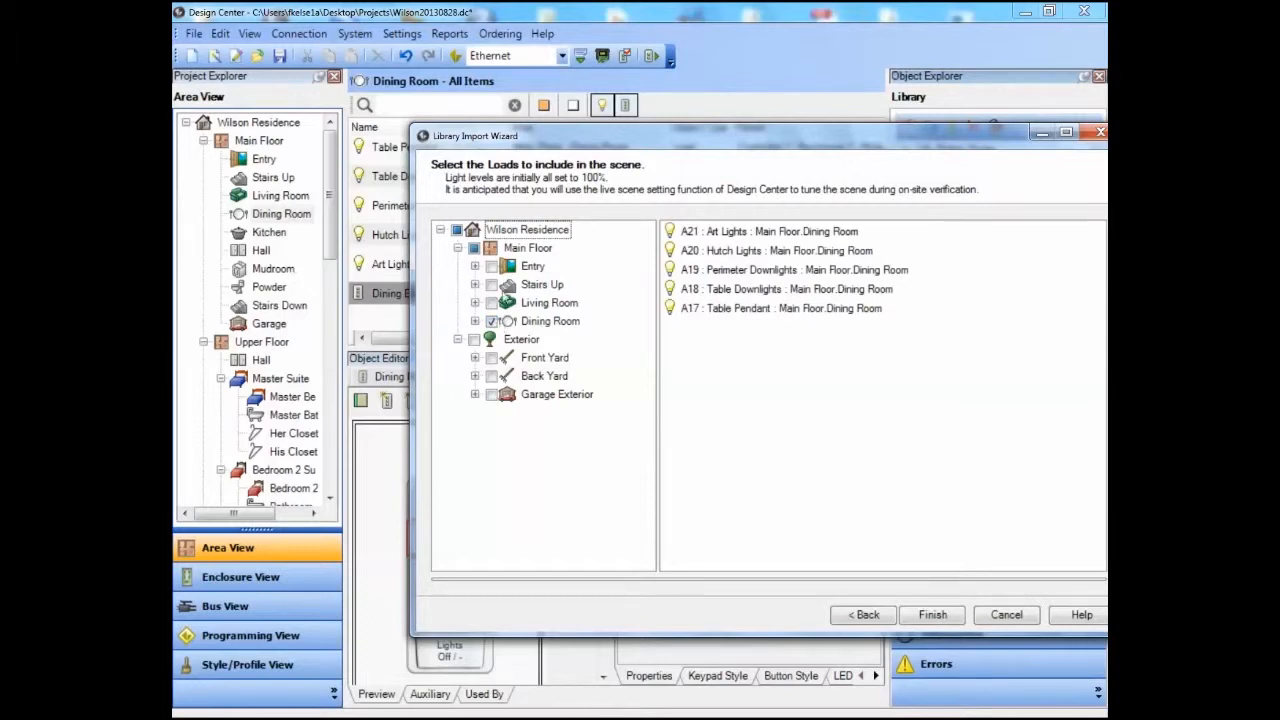
click(932, 614)
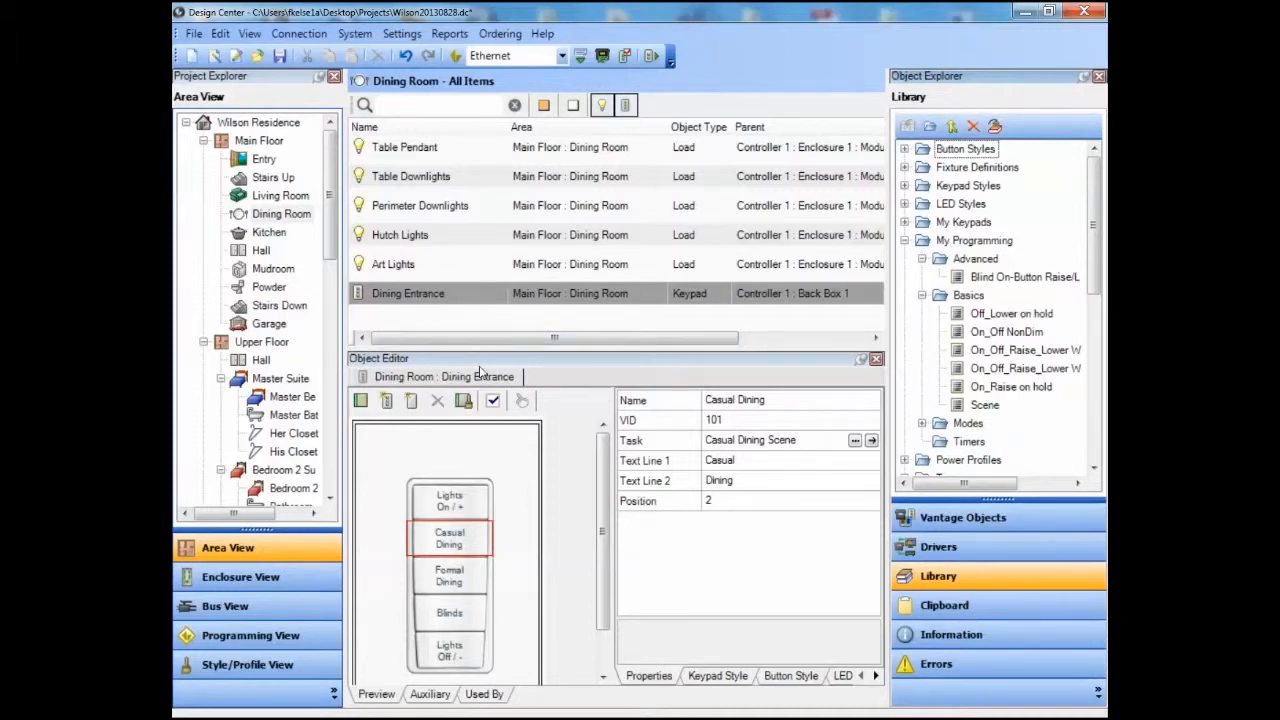
Examine the Casual Dining Scene task's program and return to the Dining Entrance keypad.
click(871, 441)
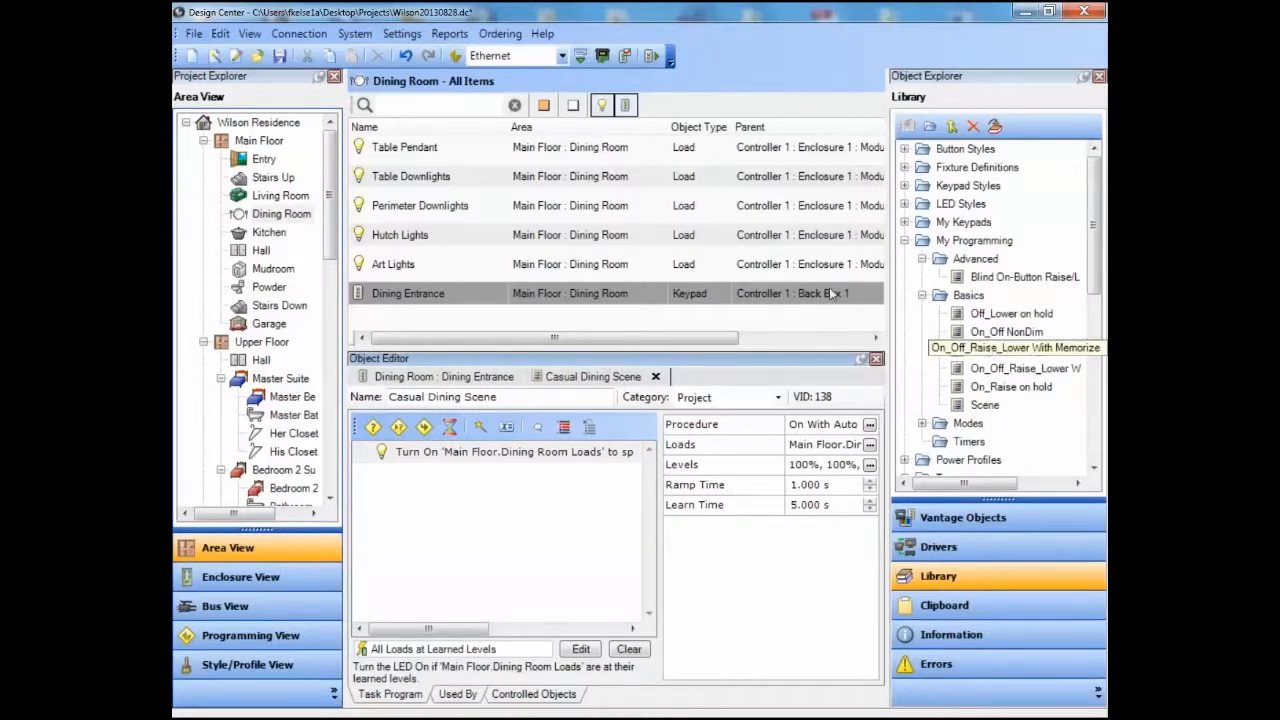
click(985, 405)
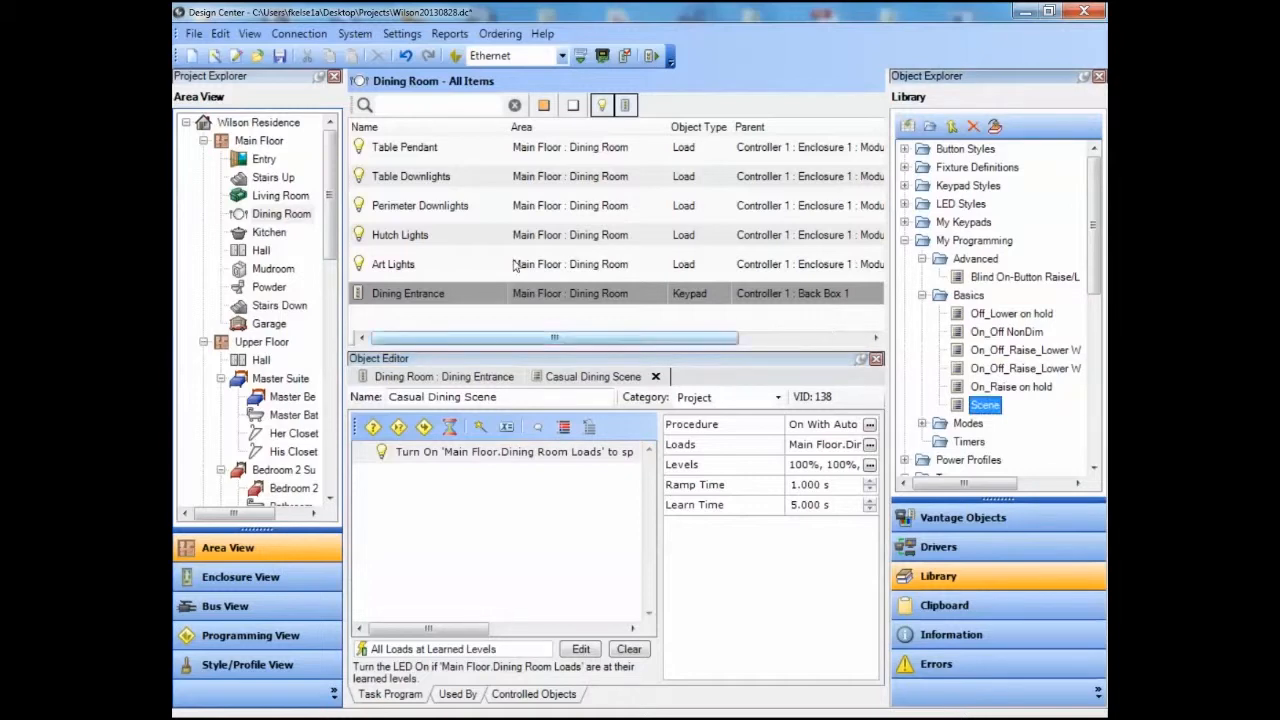
click(432, 291)
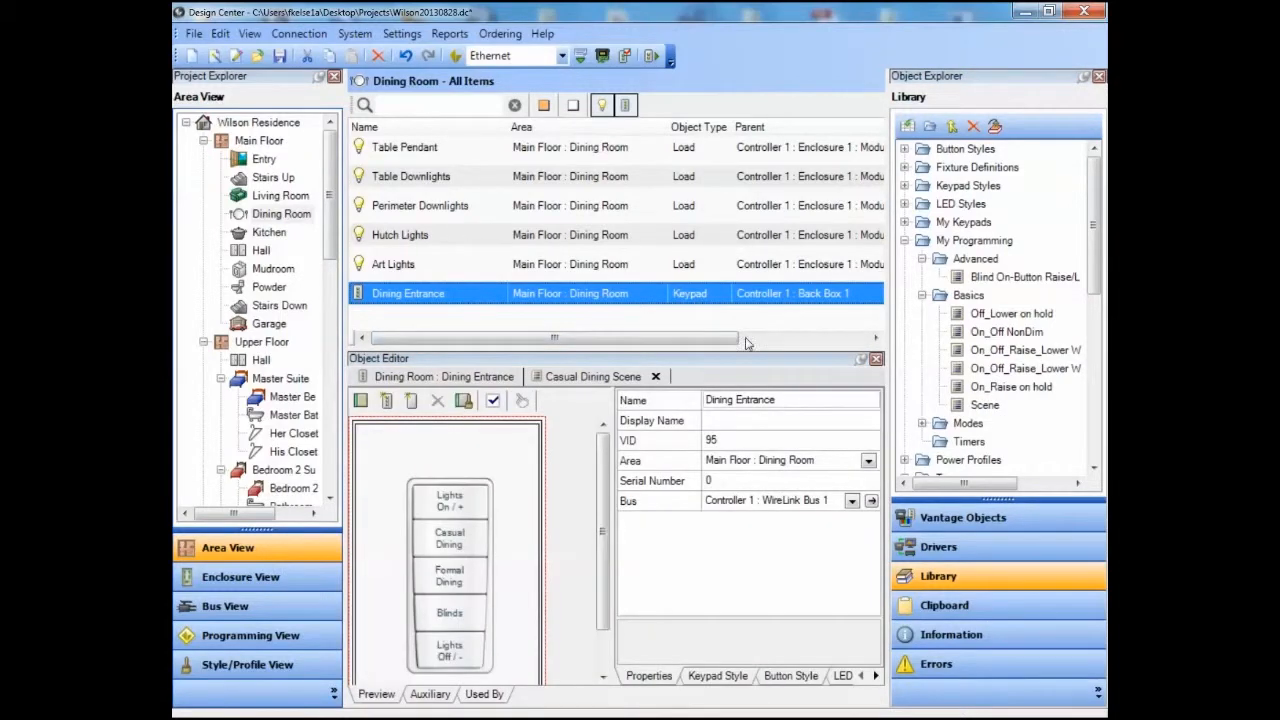
Assign the Scene program to the Formal Dining button, labelled Formal Dining, with all Dining Room loads, declining to reuse existing tasks.
drag(985, 405, 408, 460)
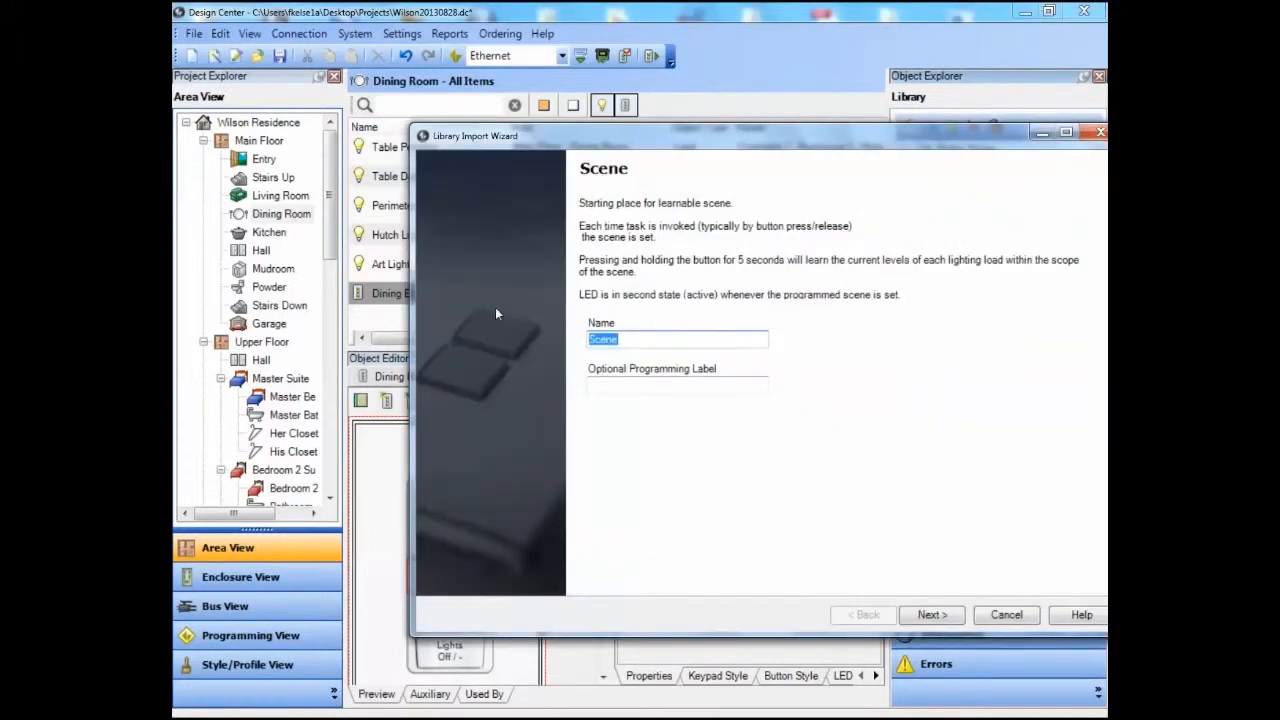
key(Tab)
text(Formal)
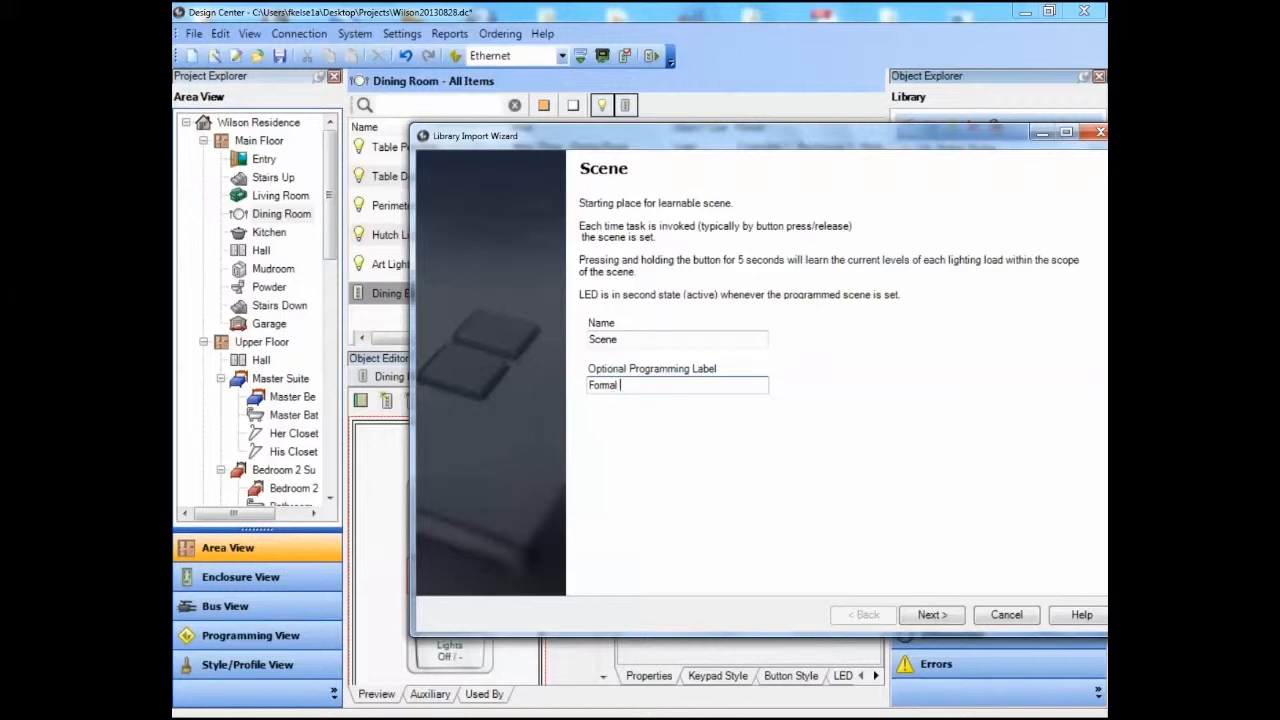
text( Dining)
click(932, 614)
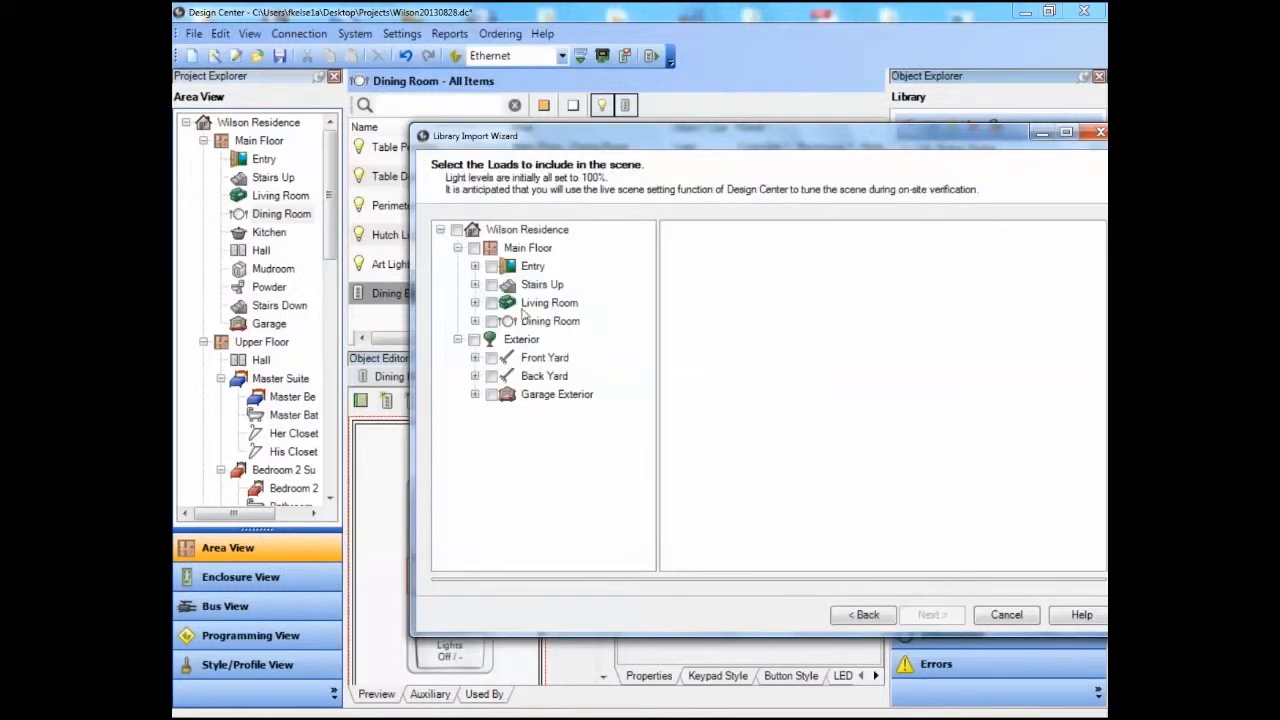
click(492, 321)
click(932, 614)
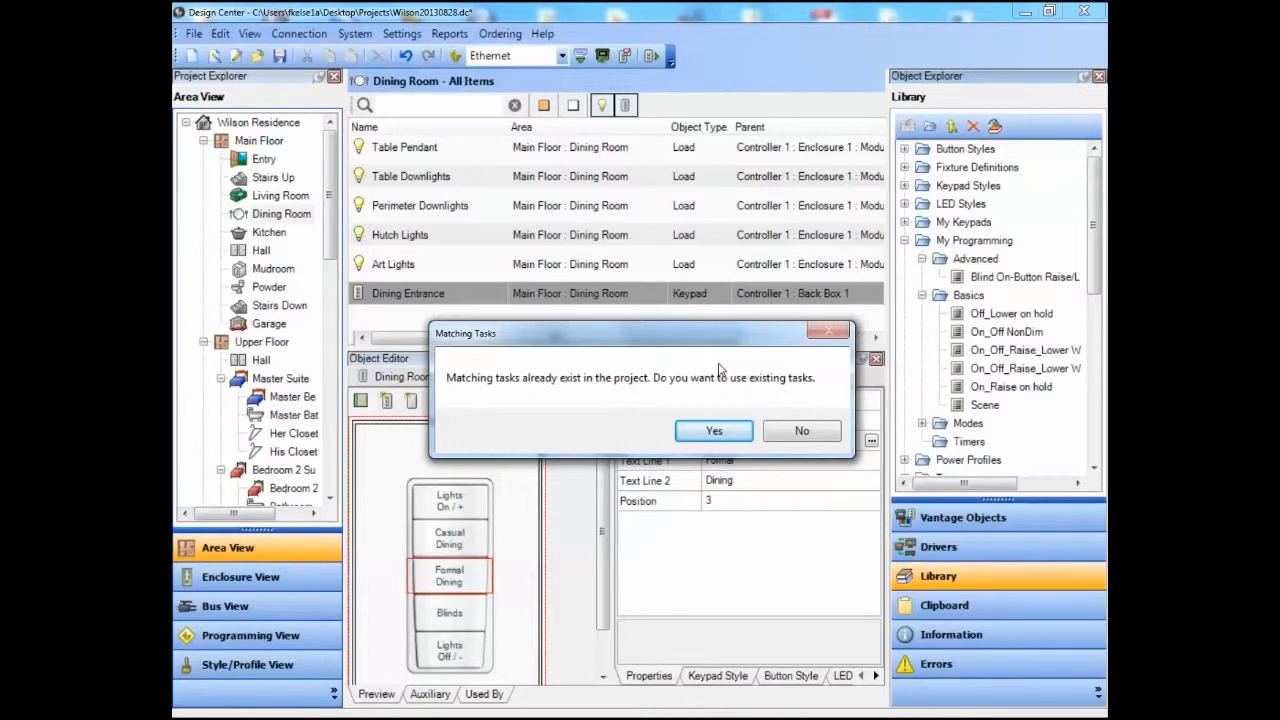
click(815, 437)
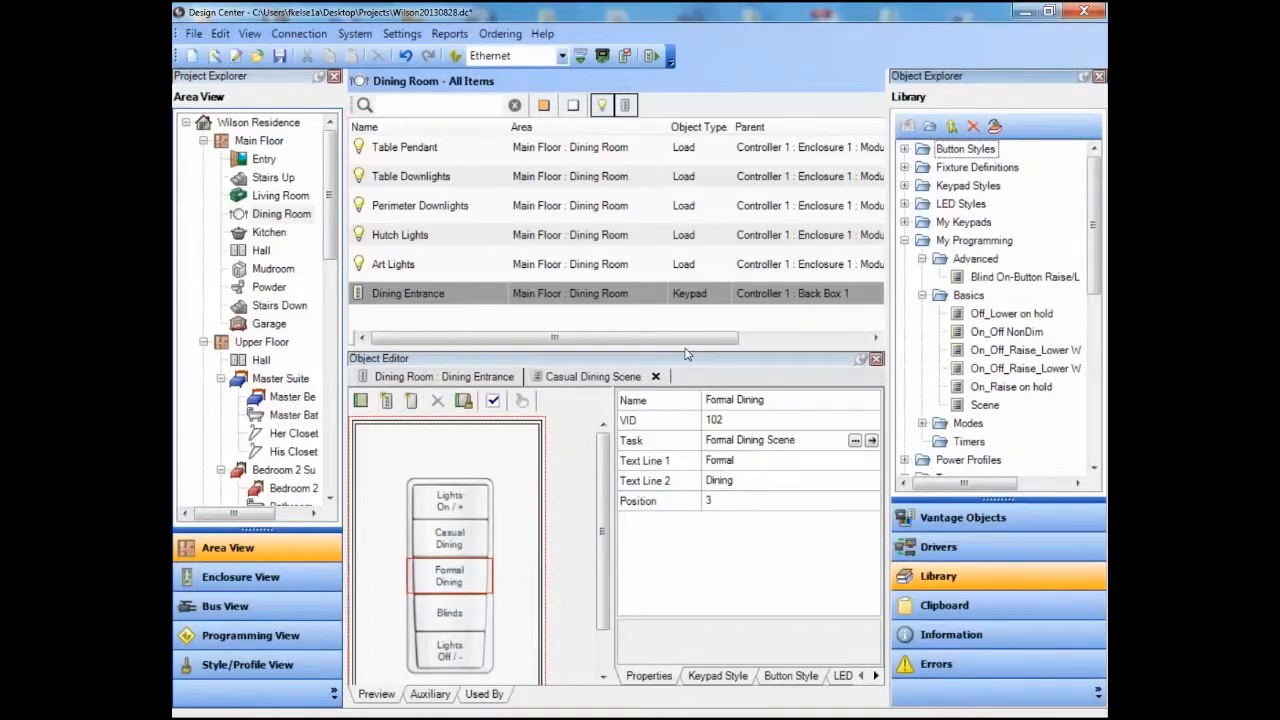
Assign the Blind On-Button Raise/Lower/Stop program to the Dining Entrance keypad's Blinds button, labelled Dining, controlling the Dining Blinds.
key(Down)
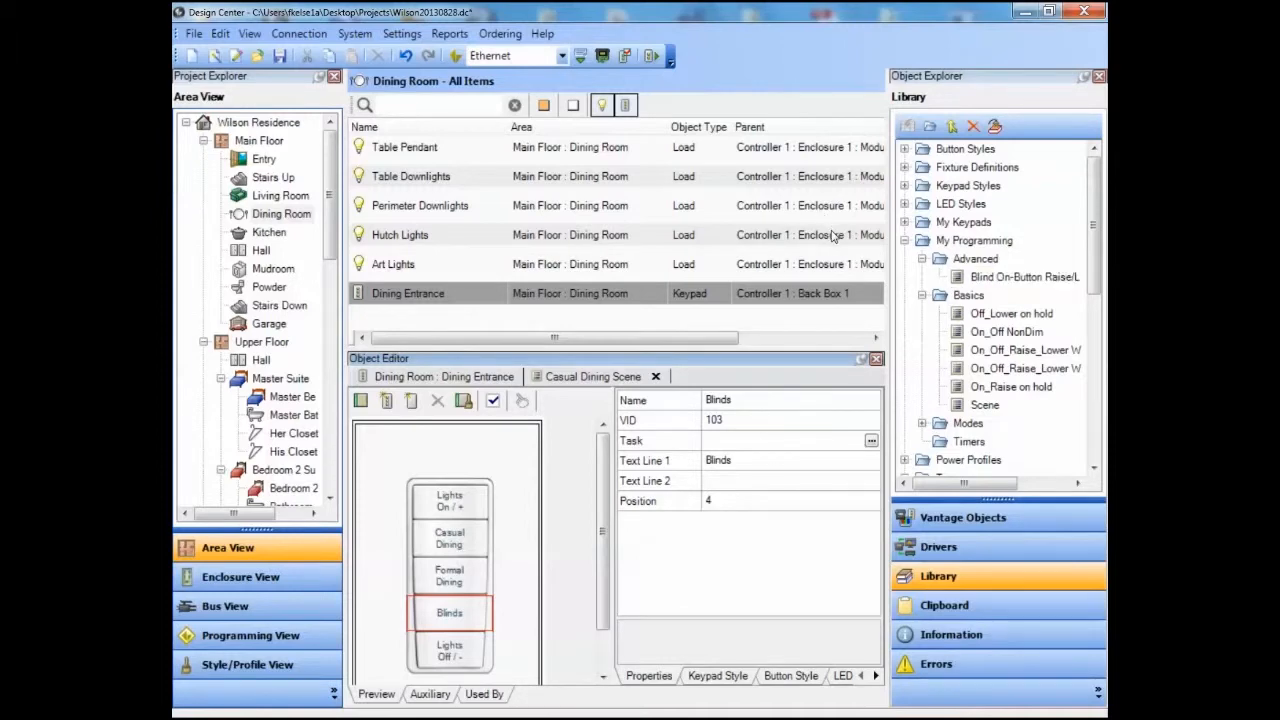
click(1024, 277)
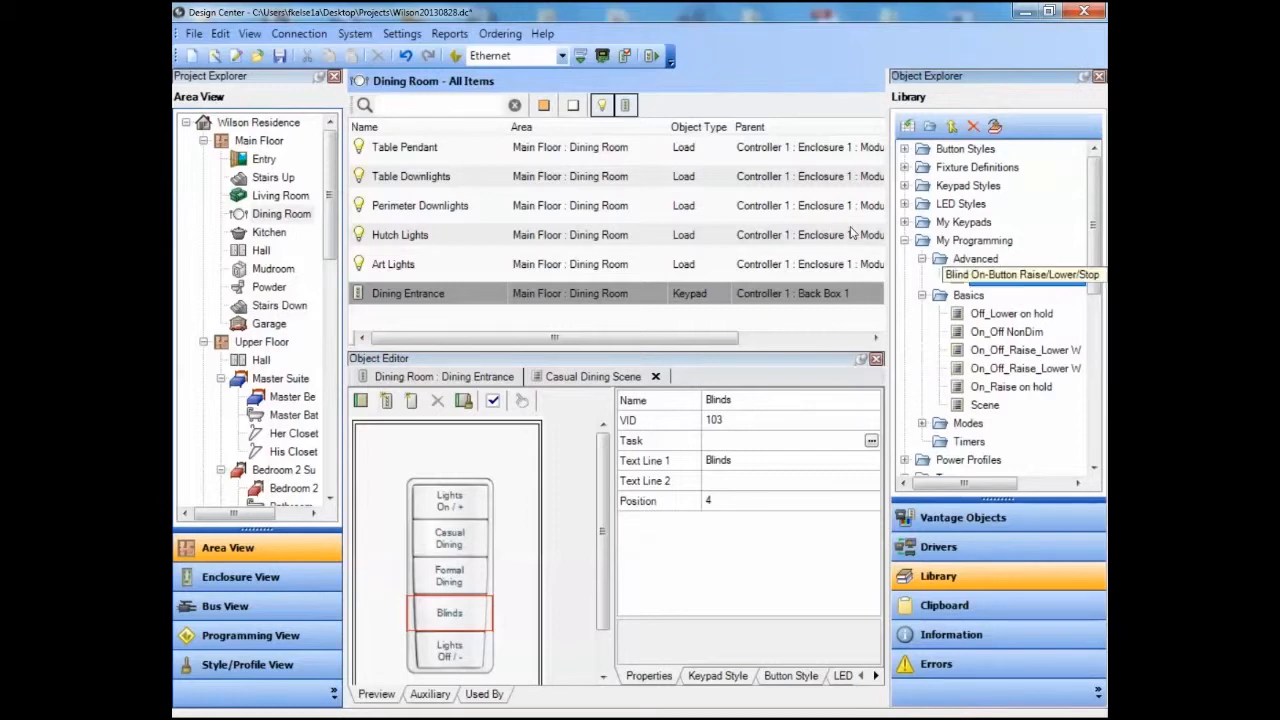
drag(1018, 281, 397, 486)
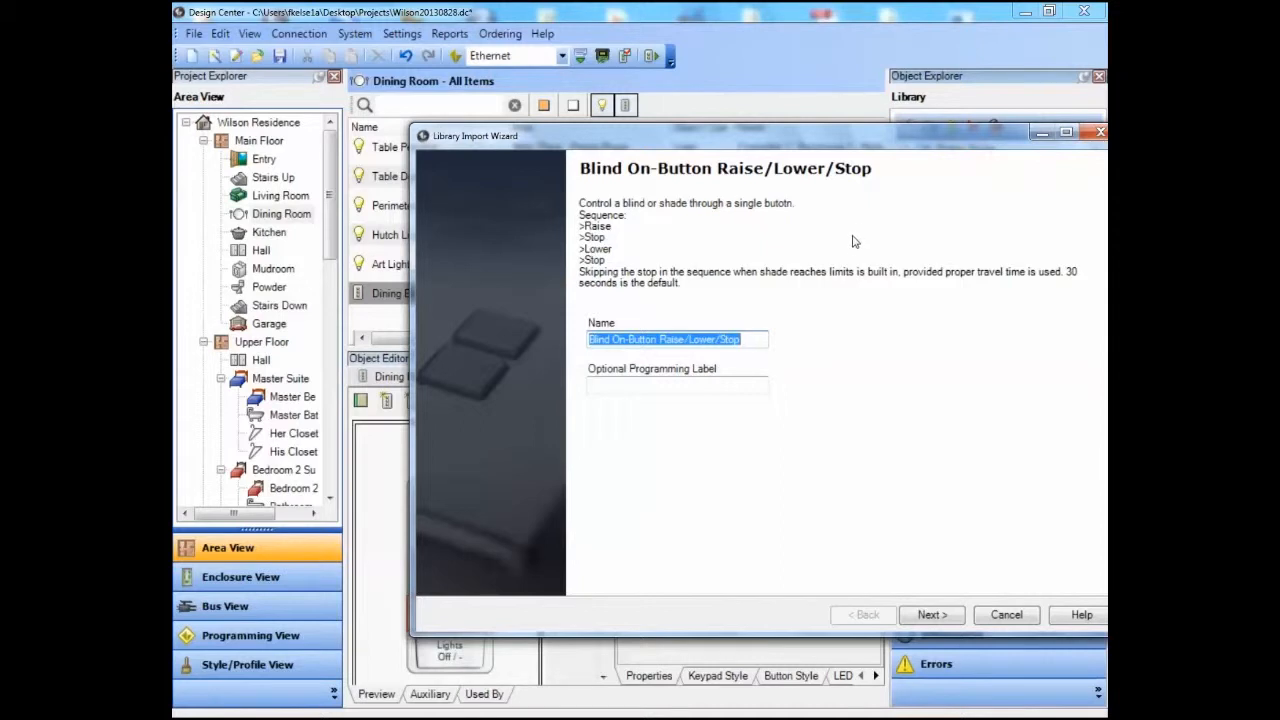
click(640, 385)
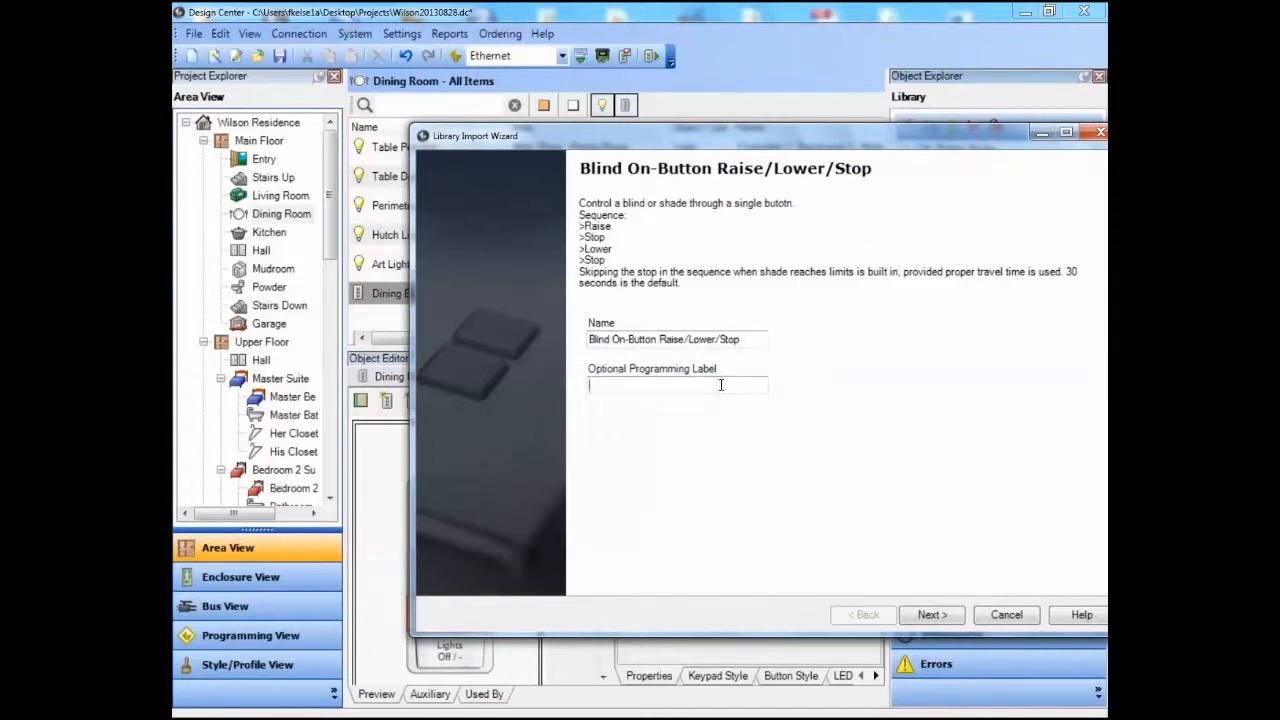
text(Dinin)
click(940, 618)
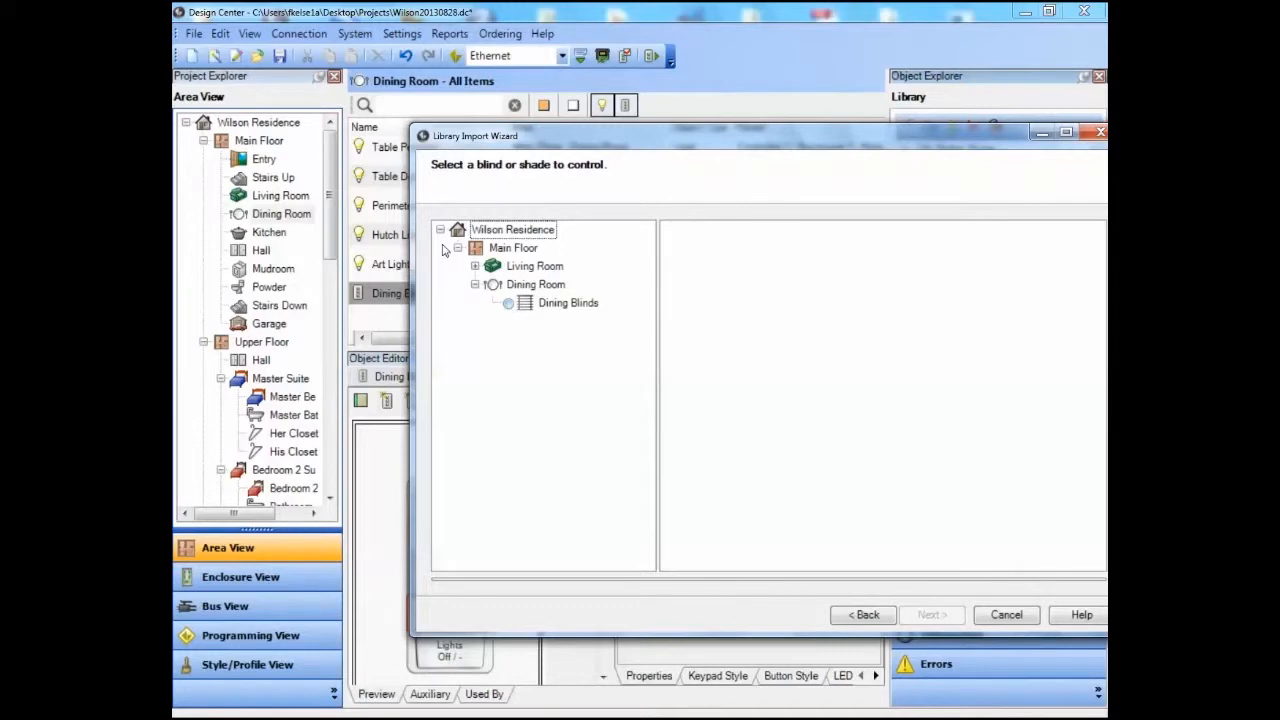
click(508, 303)
click(937, 617)
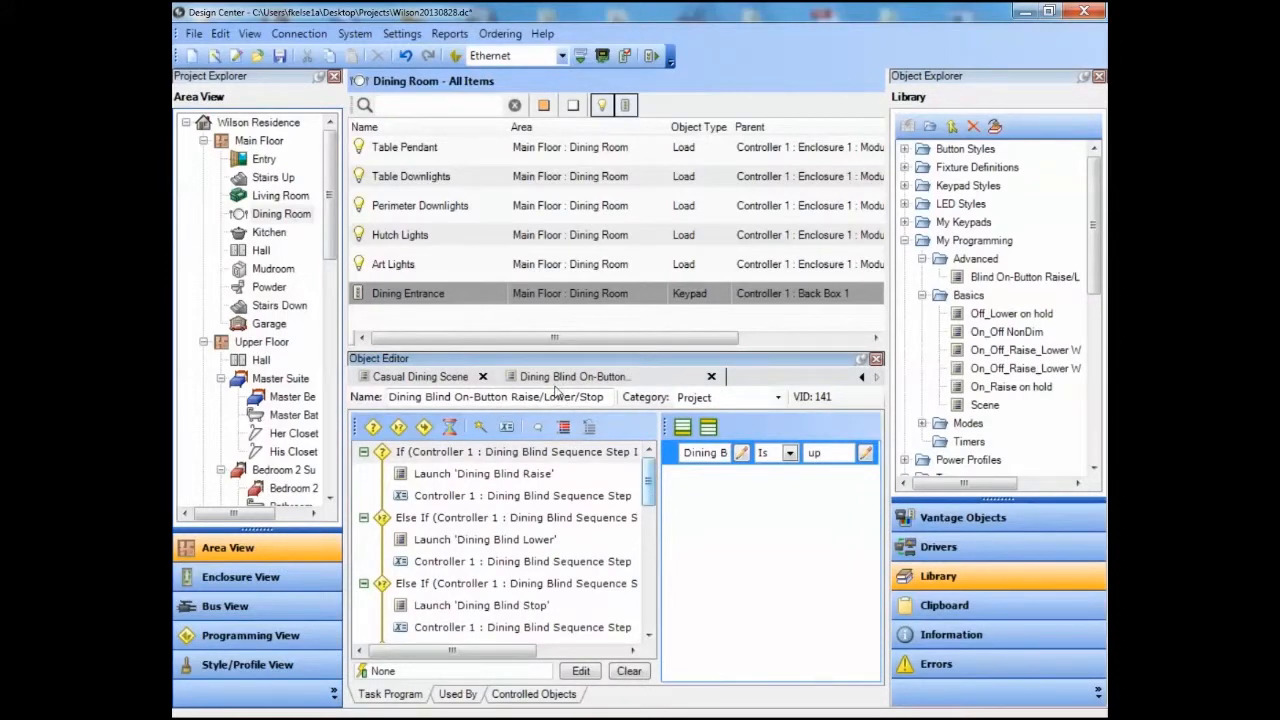
Examine the Dining blind task's program and review the project's programming items, including the supporting blind tasks.
scroll(554, 391, down, 1)
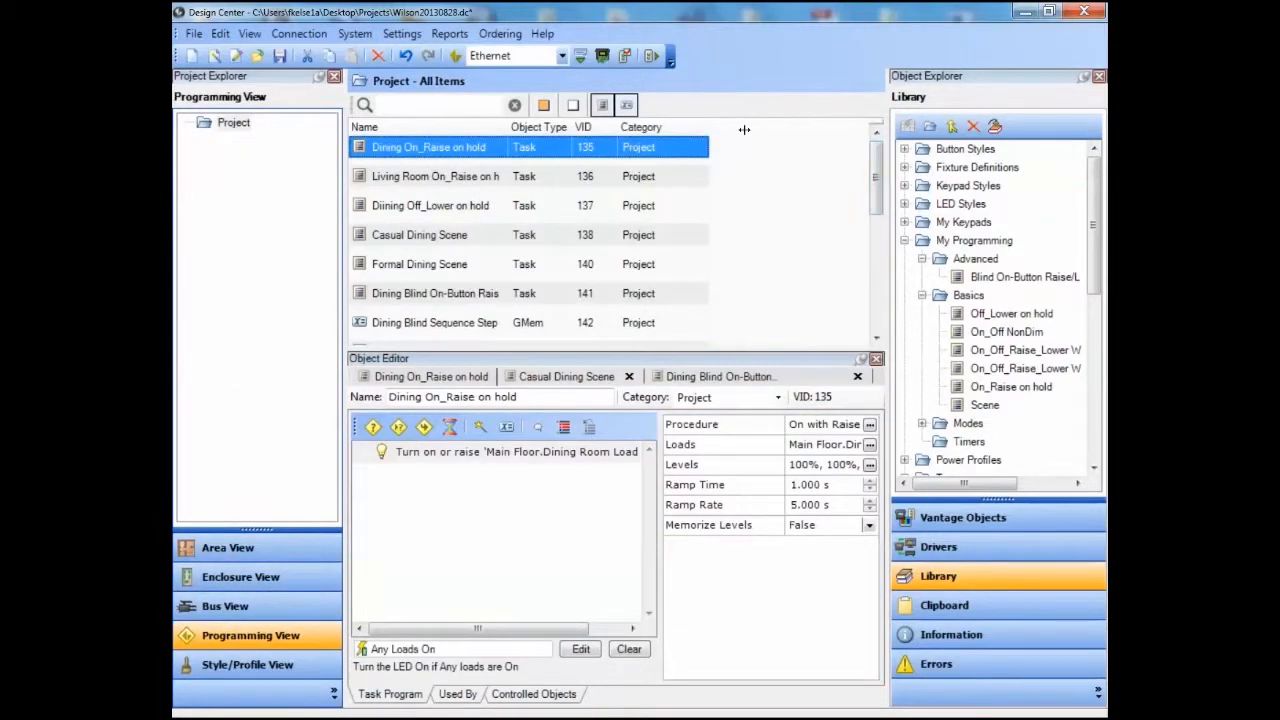
scroll(731, 155, down, 3)
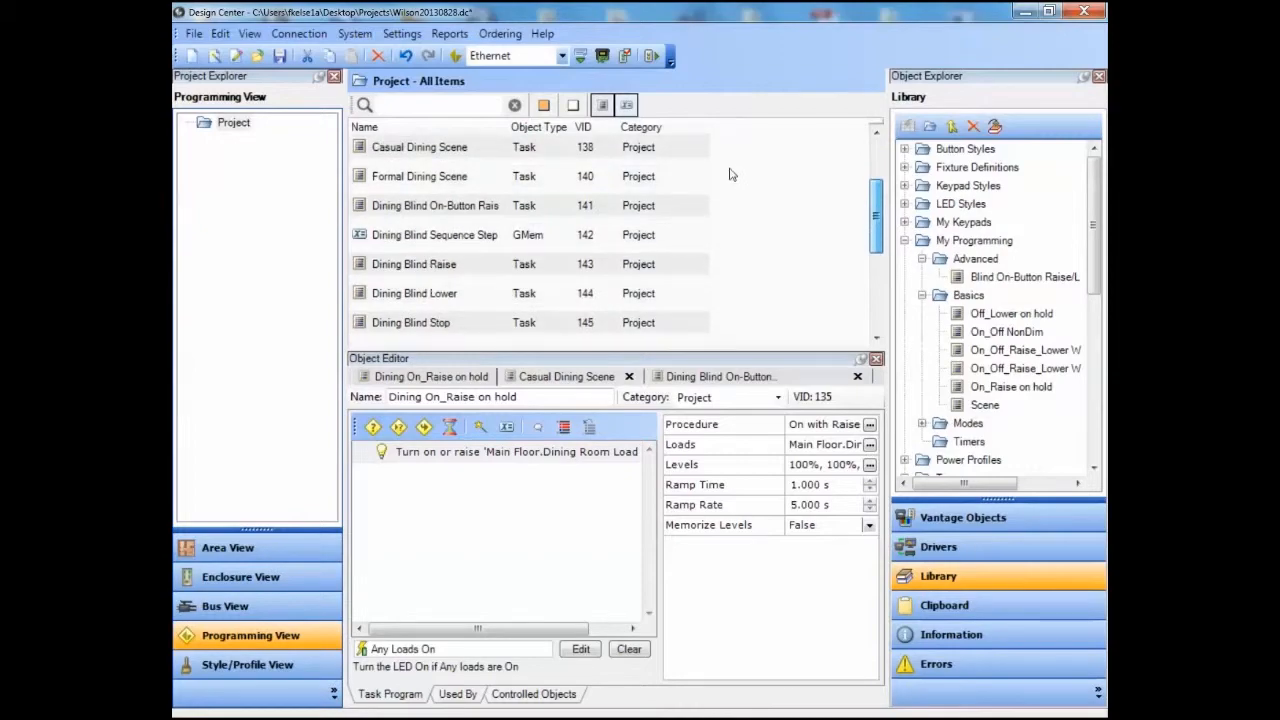